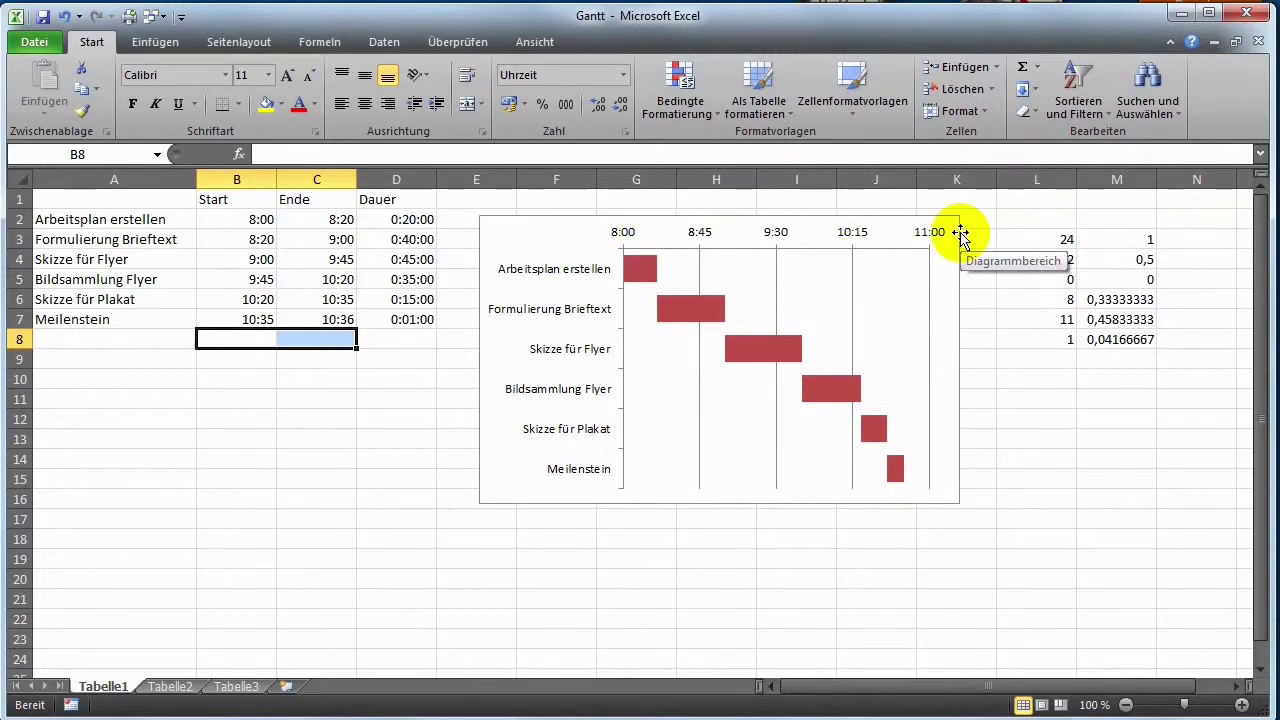
# Step: Select the helper values in L3:M8, then clear the selection
pyautogui.moveTo(1060, 240); pyautogui.dragTo(1097, 340)
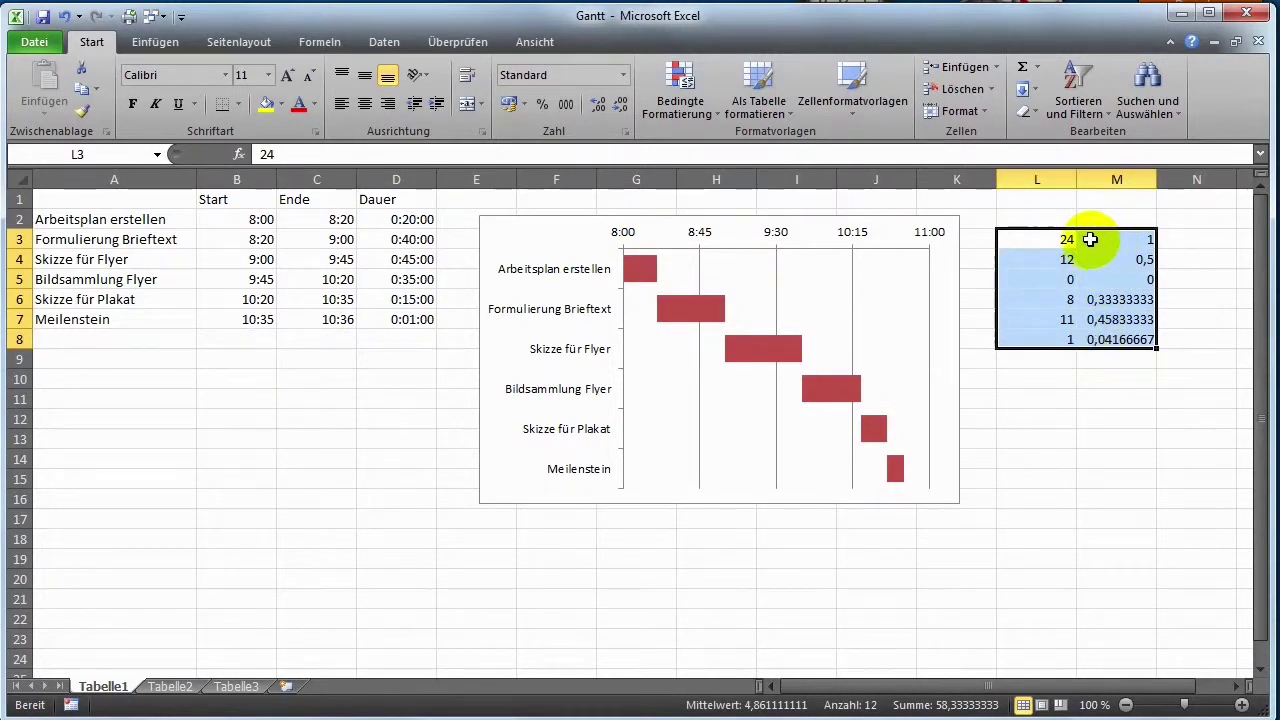
pyautogui.click(1038, 383)
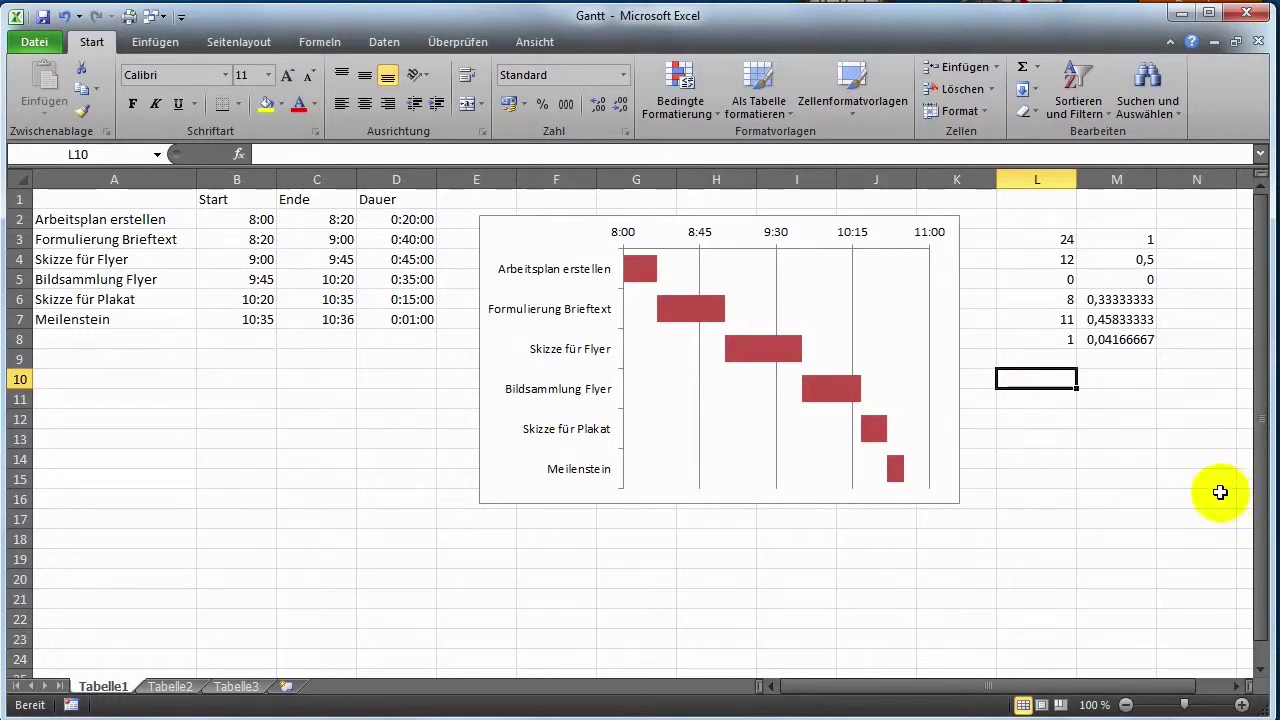
# Step: Switch to Gantt2 and inspect the values and formulas in B2, D2, C2 and B3
pyautogui.click(163, 19)
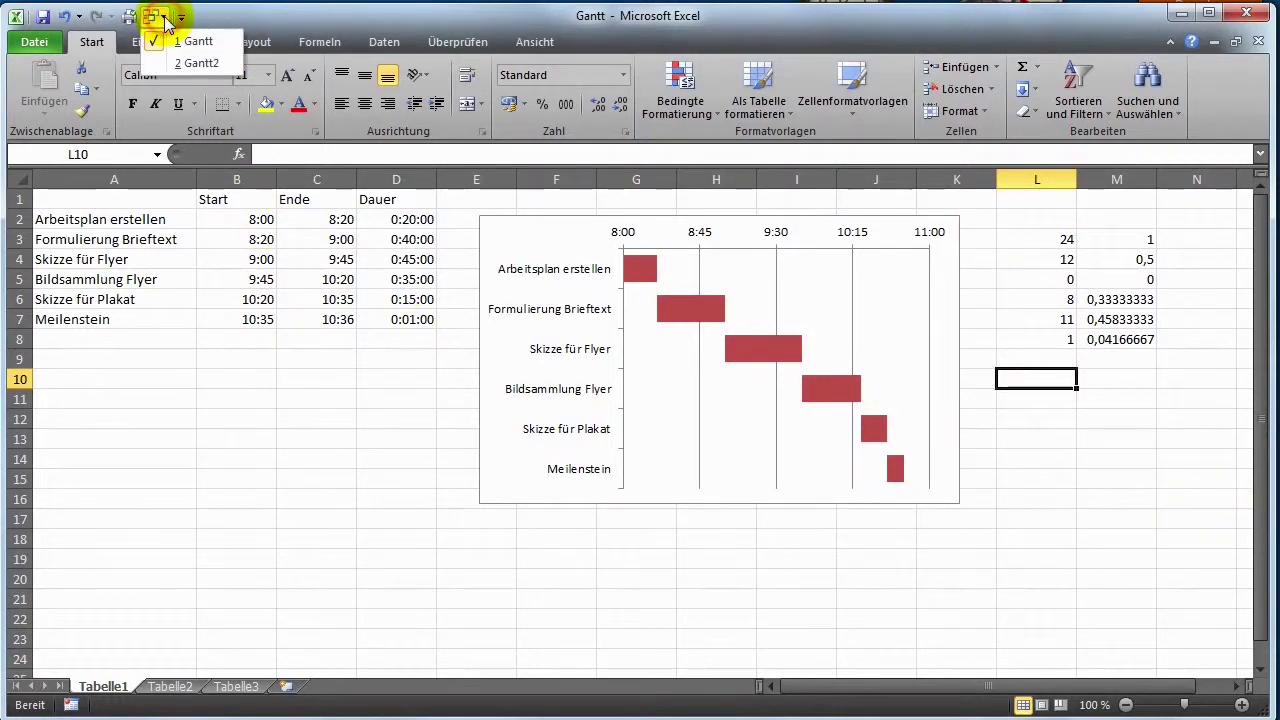
pyautogui.click(157, 63)
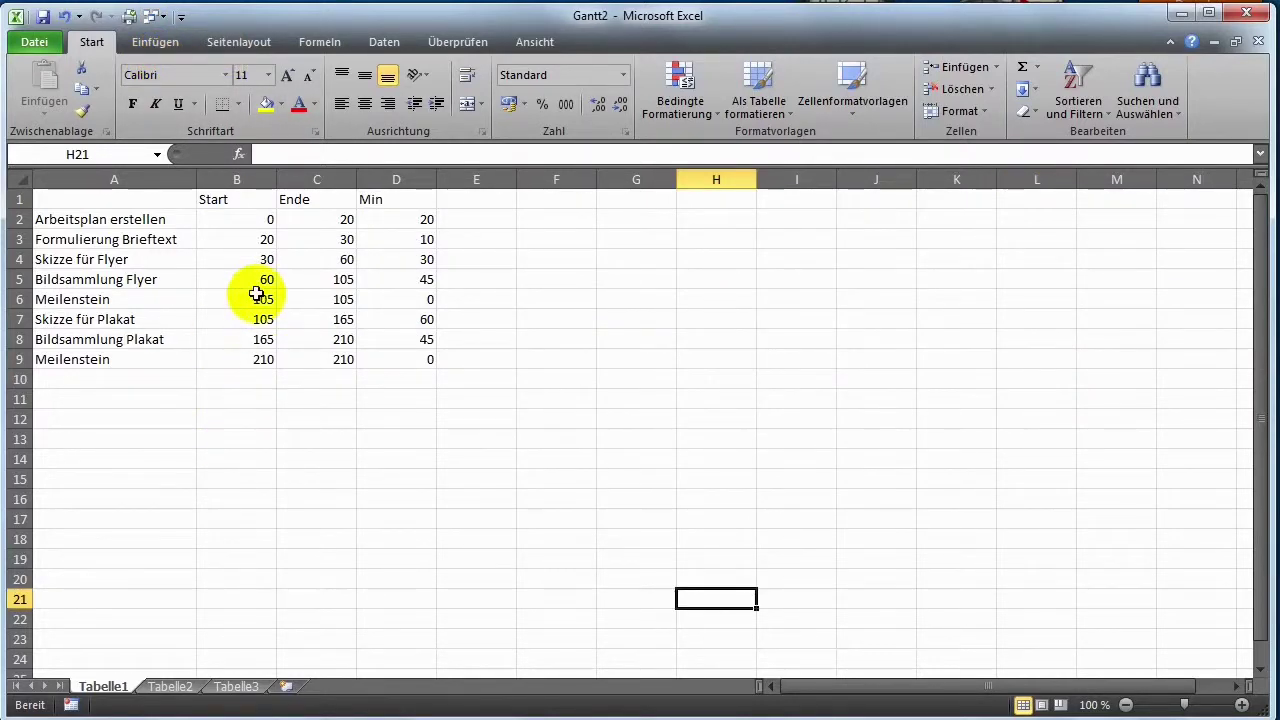
pyautogui.moveTo(245, 221); pyautogui.dragTo(407, 360)
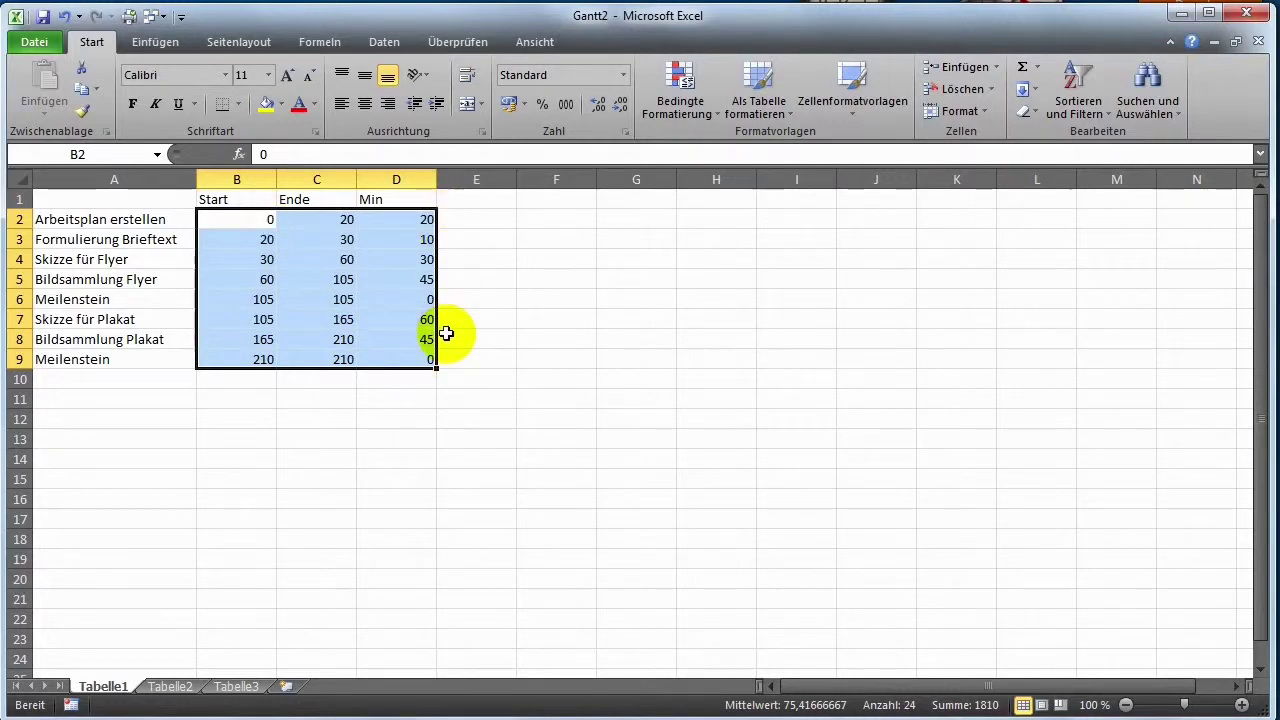
pyautogui.click(255, 221)
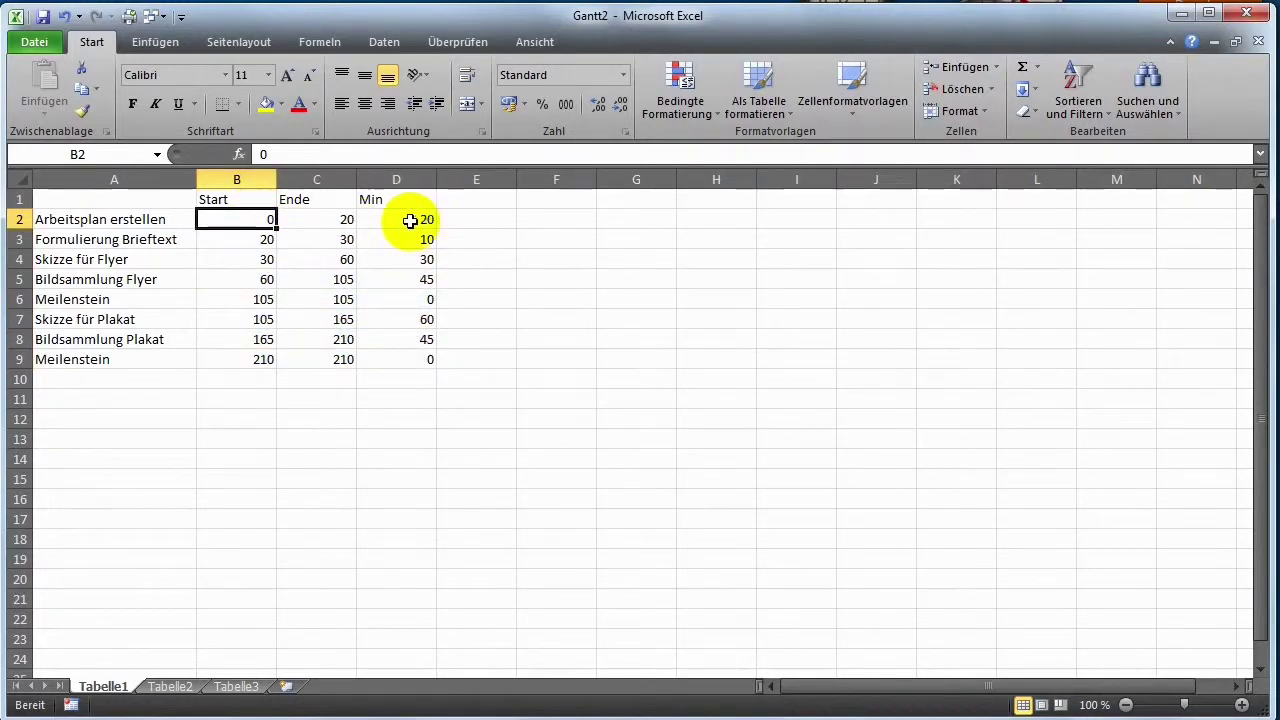
pyautogui.click(400, 221)
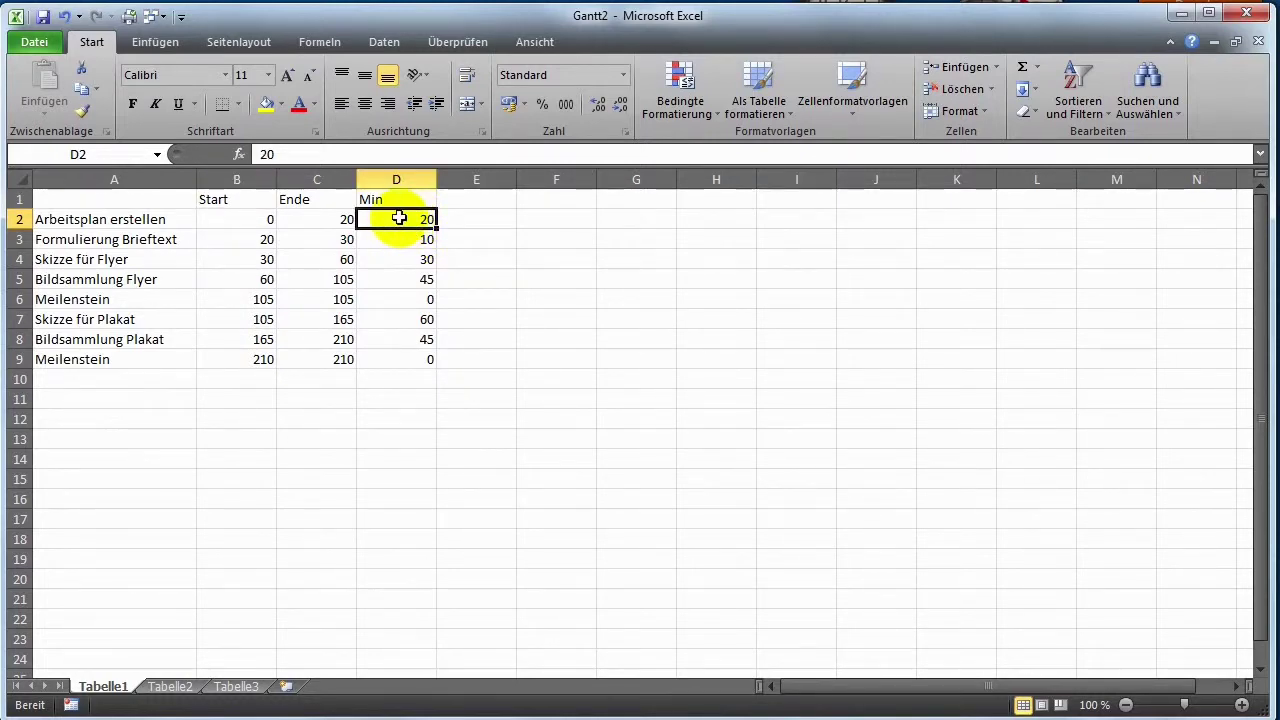
pyautogui.click(335, 219)
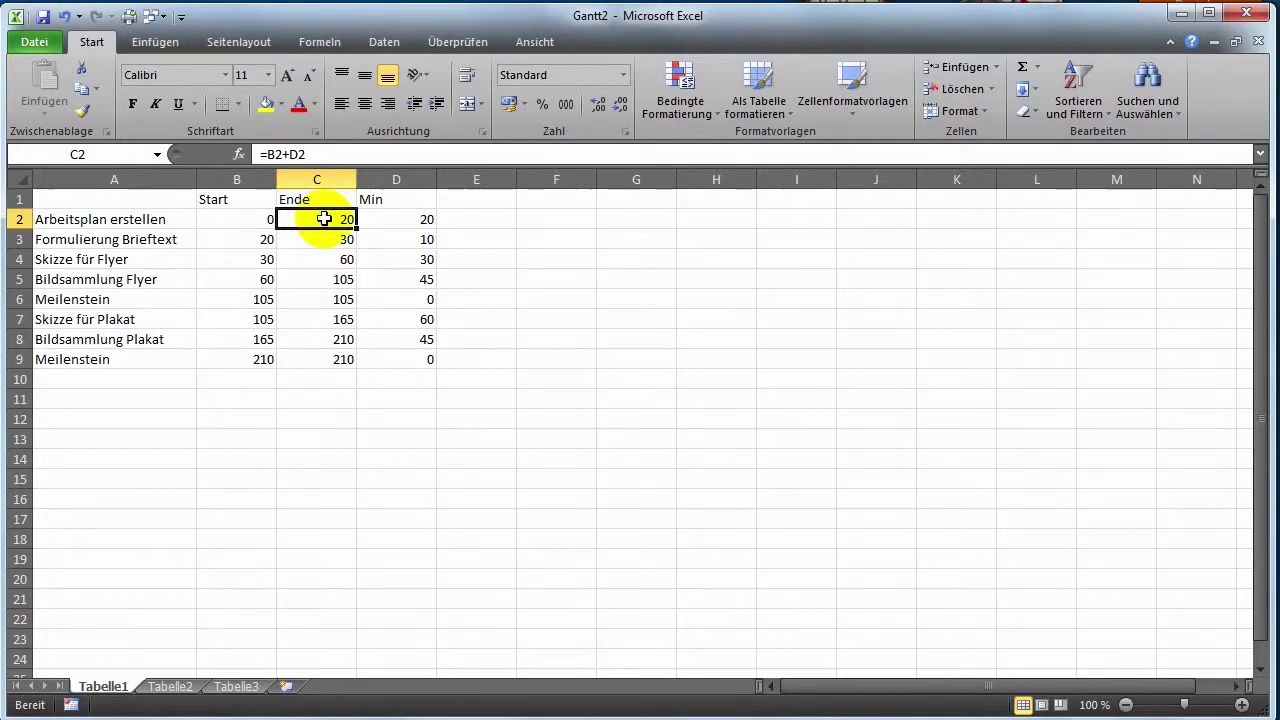
pyautogui.click(255, 239)
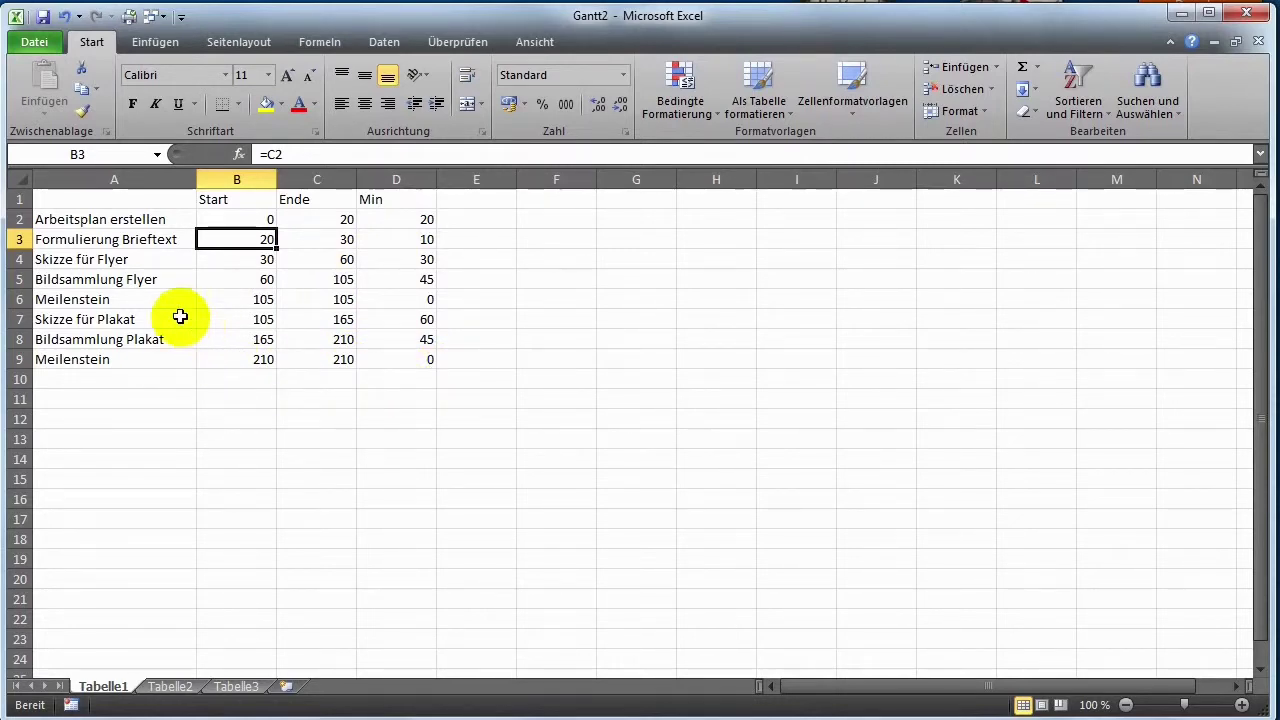
# Step: Compare the two Meilenstein rows and check their zero-minute durations
pyautogui.click(152, 299)
pyautogui.click(160, 359)
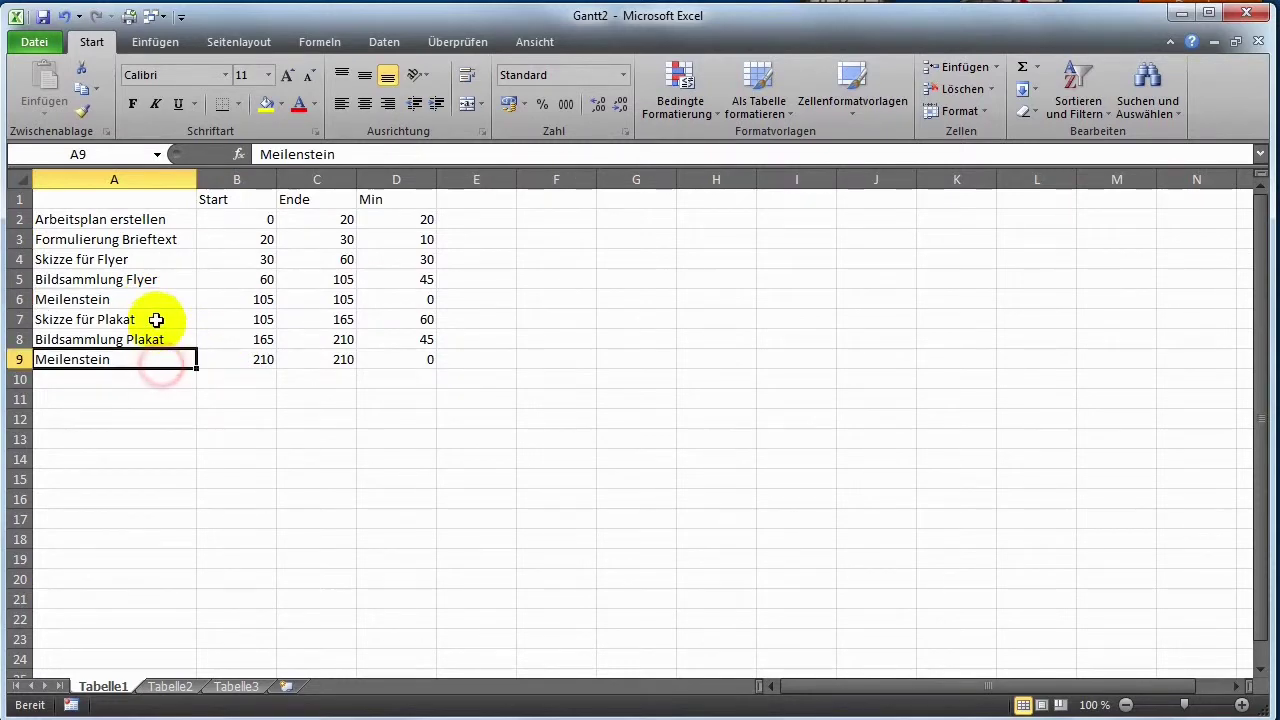
pyautogui.click(152, 299)
pyautogui.click(160, 358)
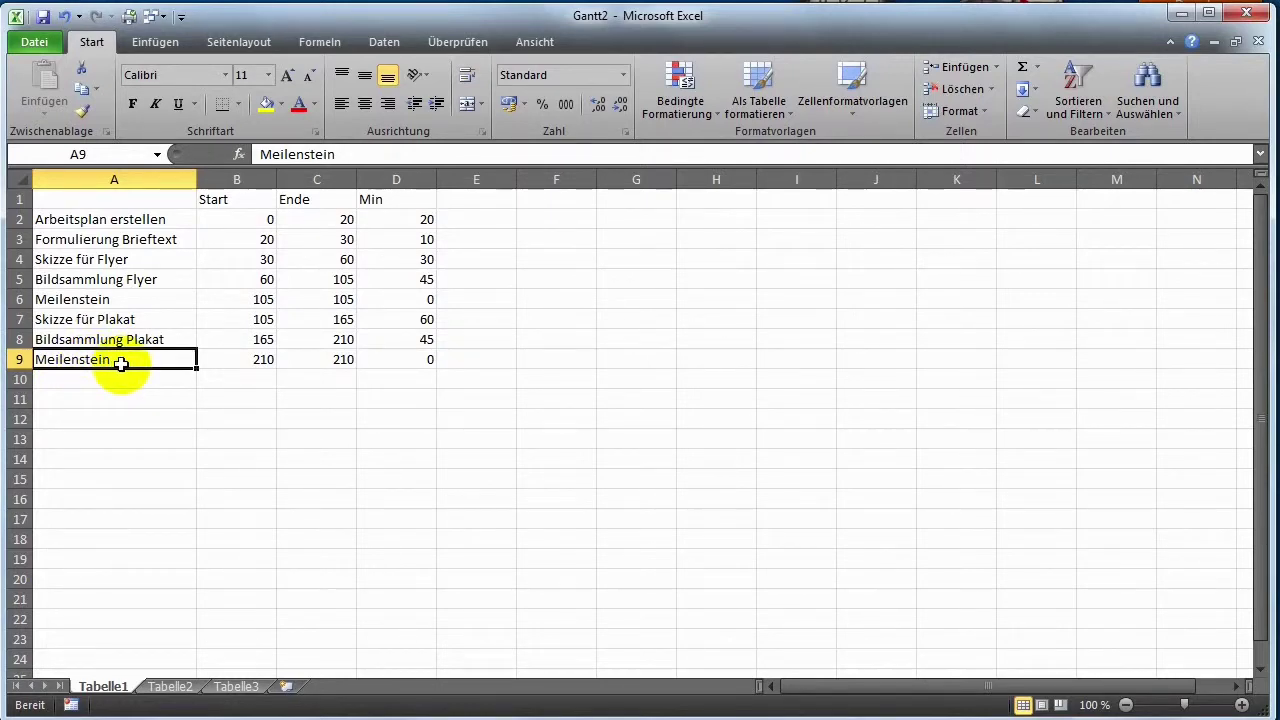
pyautogui.click(404, 301)
pyautogui.click(406, 361)
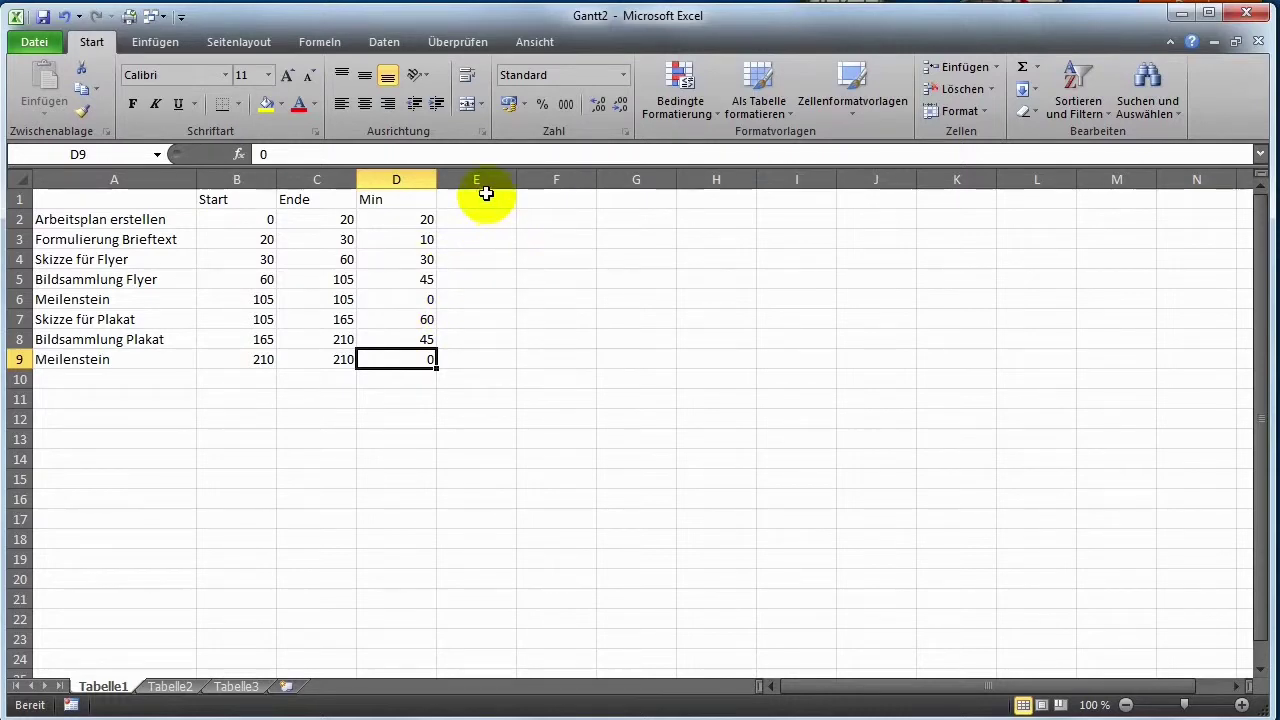
pyautogui.moveTo(486, 197); pyautogui.dragTo(487, 367)
pyautogui.click(500, 515)
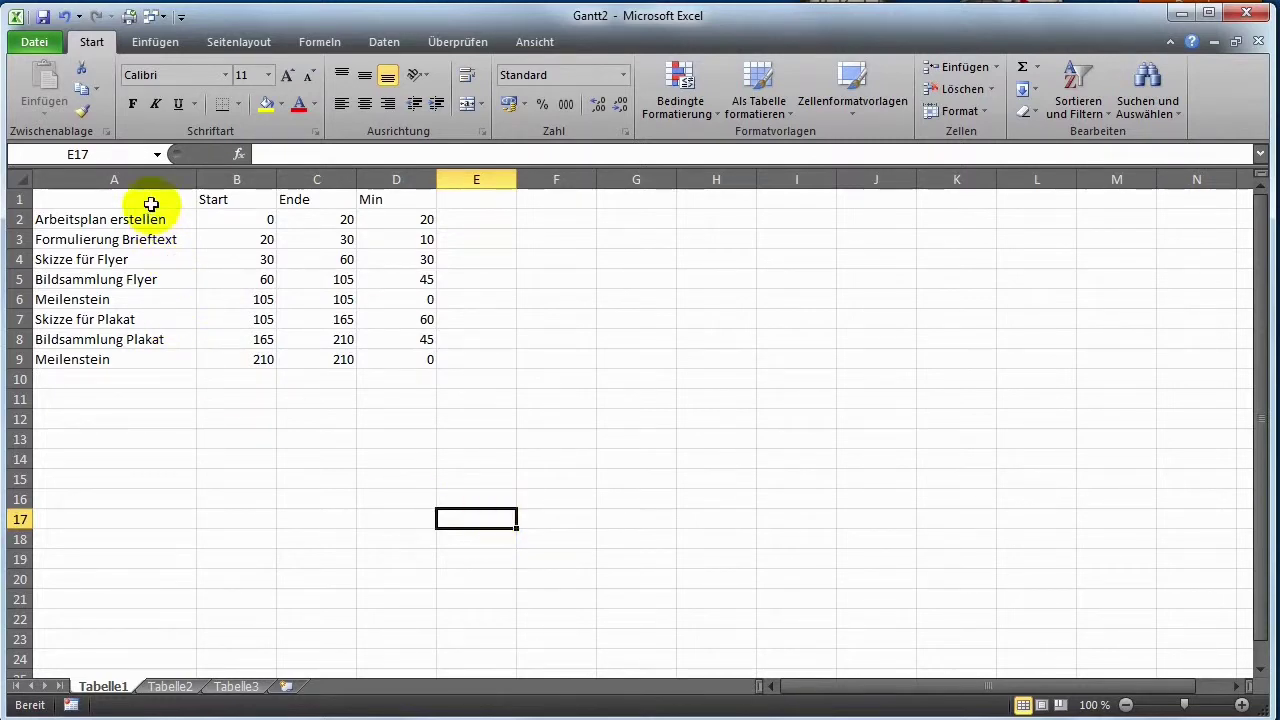
# Step: Insert a stacked 2D bar chart of A1:B9 and D1:D9 and place it over columns F–L
pyautogui.moveTo(148, 199); pyautogui.dragTo(222, 365)
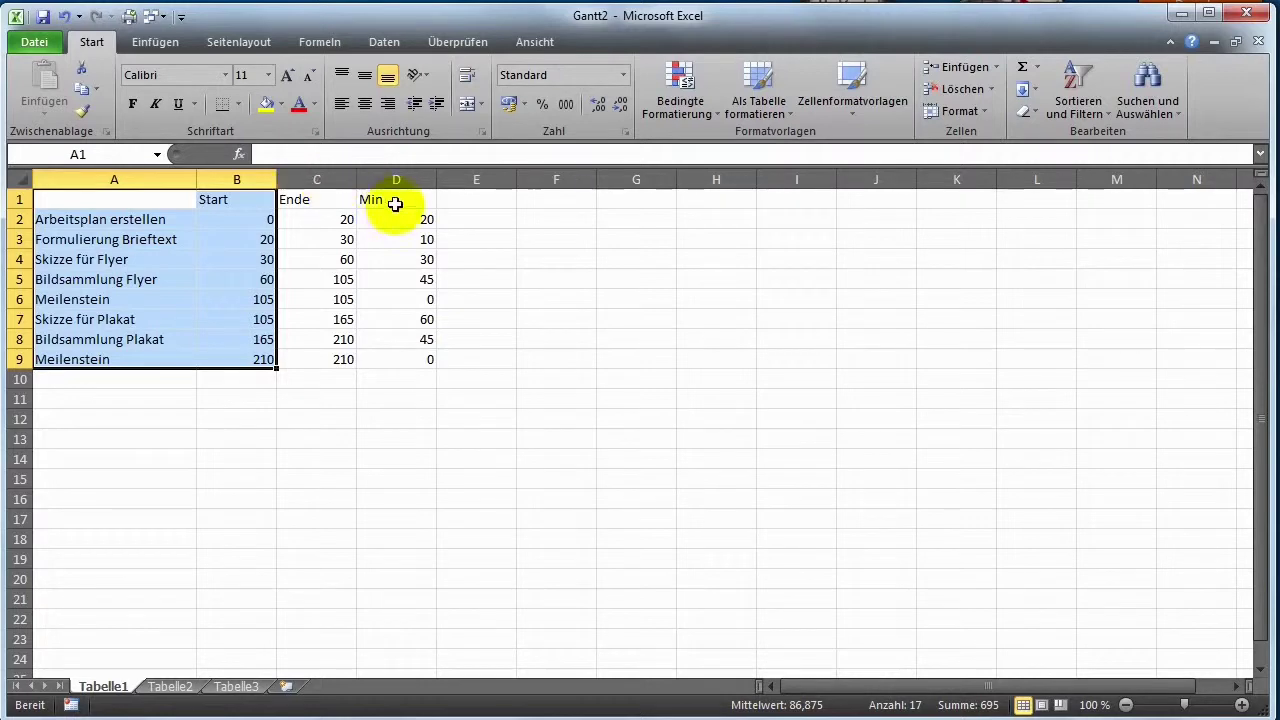
pyautogui.keyDown('ctrl'); pyautogui.moveTo(396, 199); pyautogui.dragTo(398, 356); pyautogui.keyUp('ctrl')
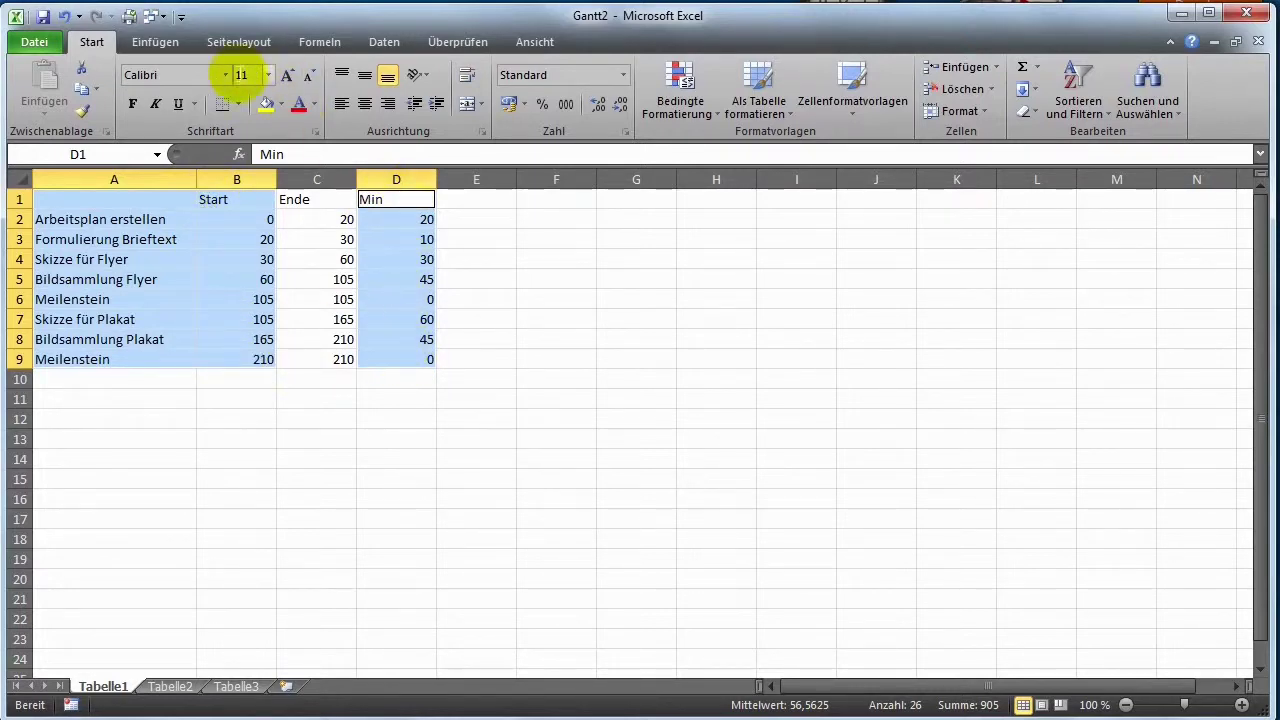
pyautogui.click(162, 44)
pyautogui.click(512, 90)
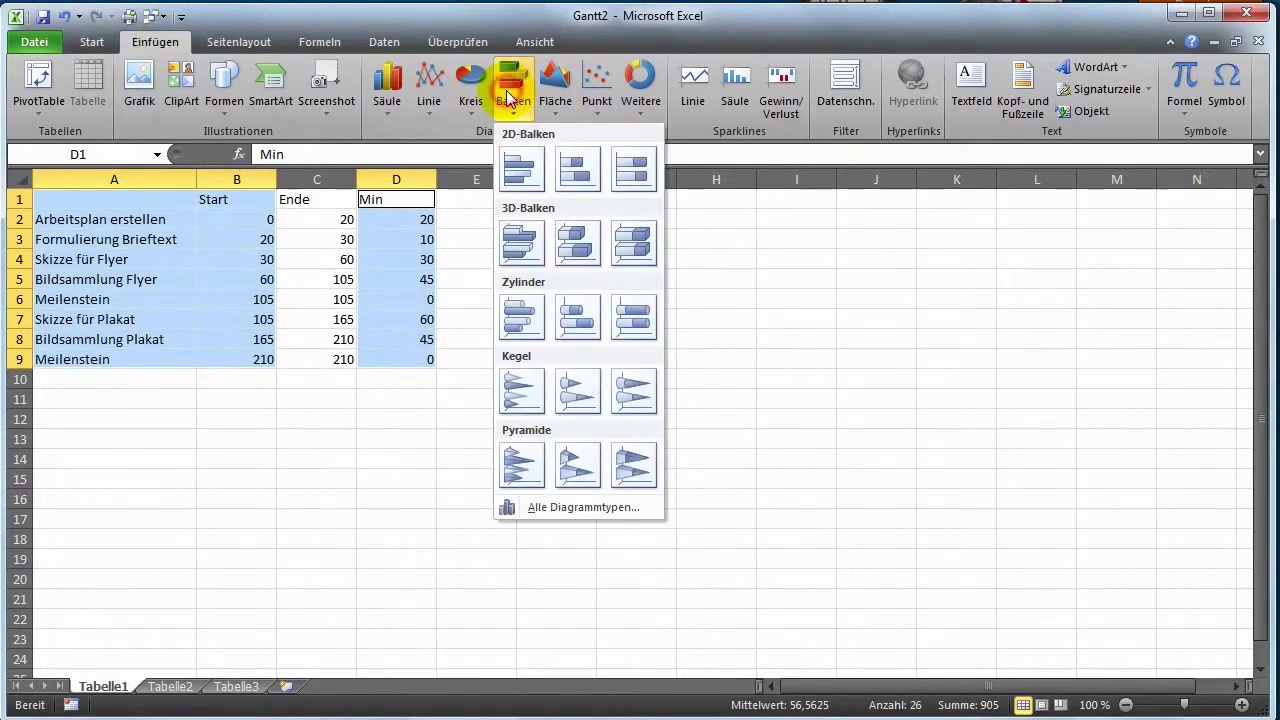
pyautogui.click(575, 173)
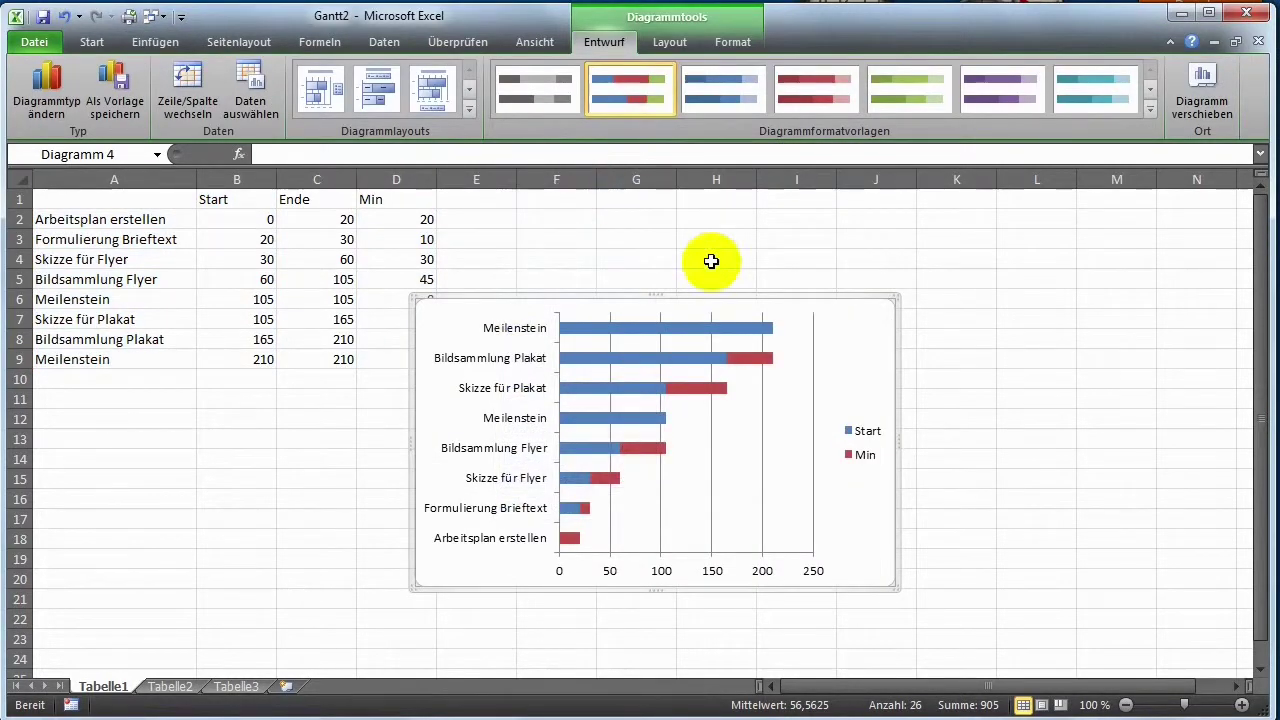
pyautogui.moveTo(718, 296); pyautogui.dragTo(824, 206)
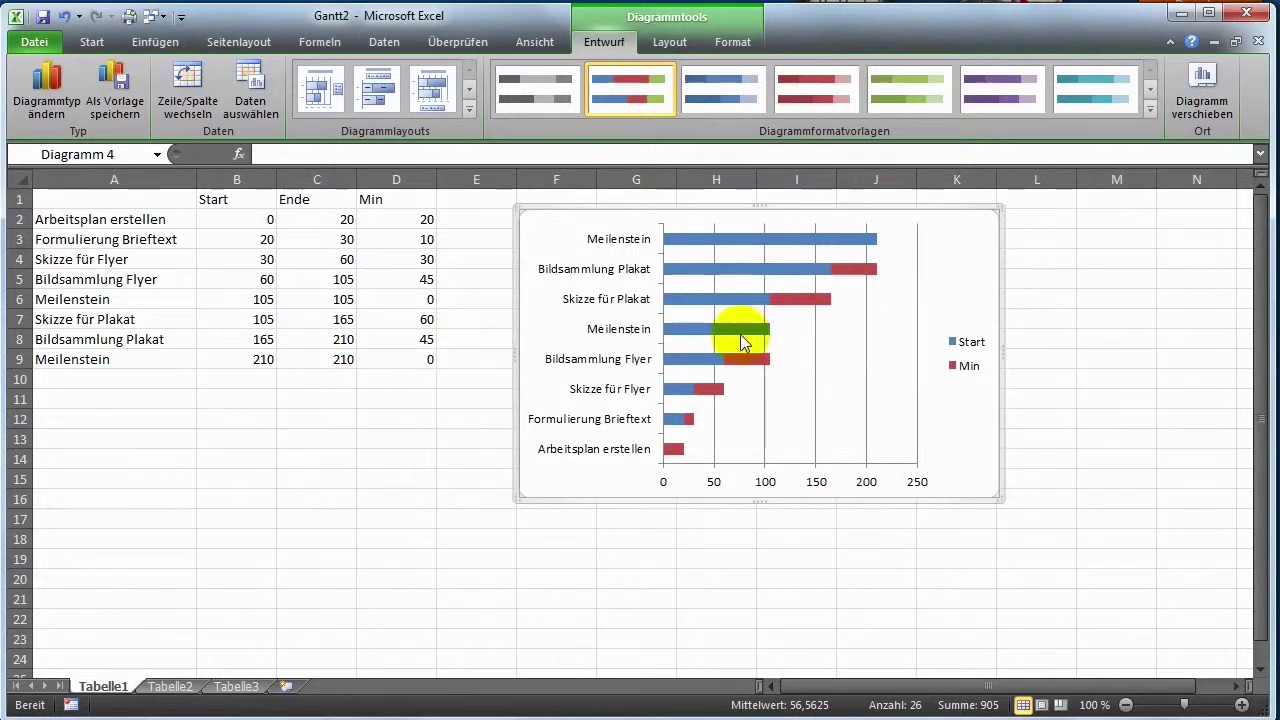
pyautogui.click(734, 240)
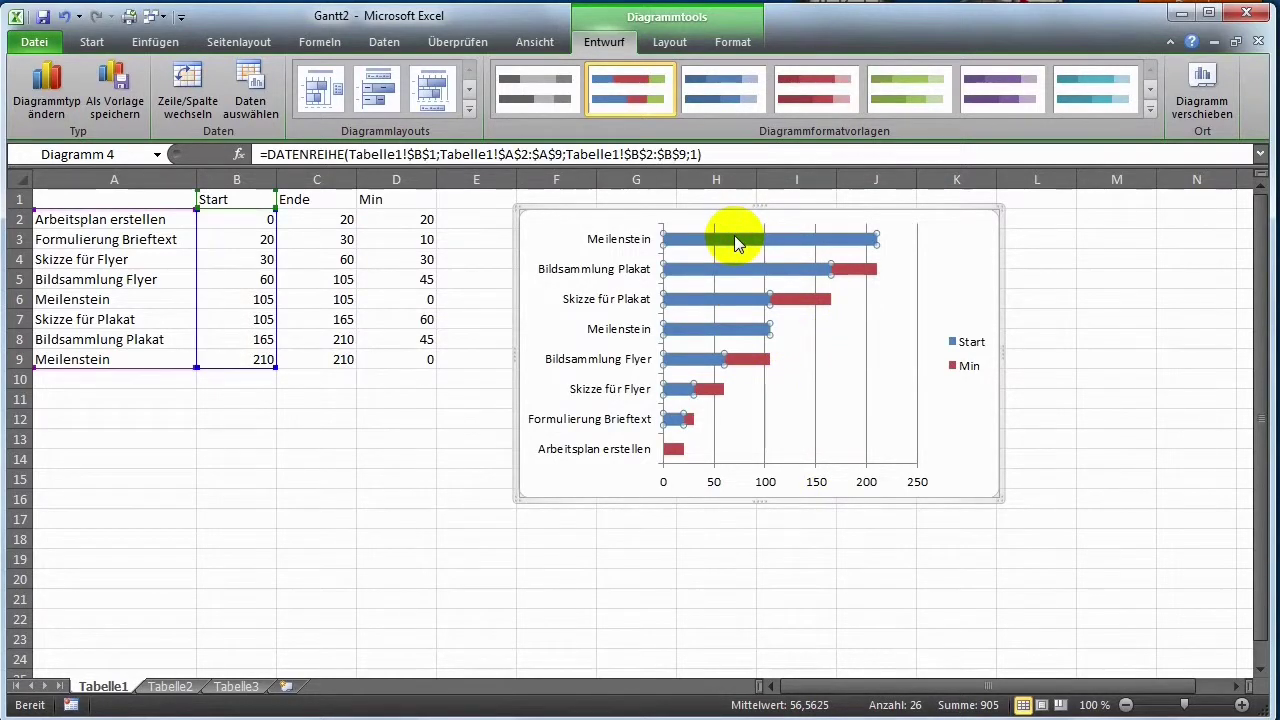
# Step: Reverse the task-axis category order so the first task appears on top
pyautogui.rightClick(592, 450)
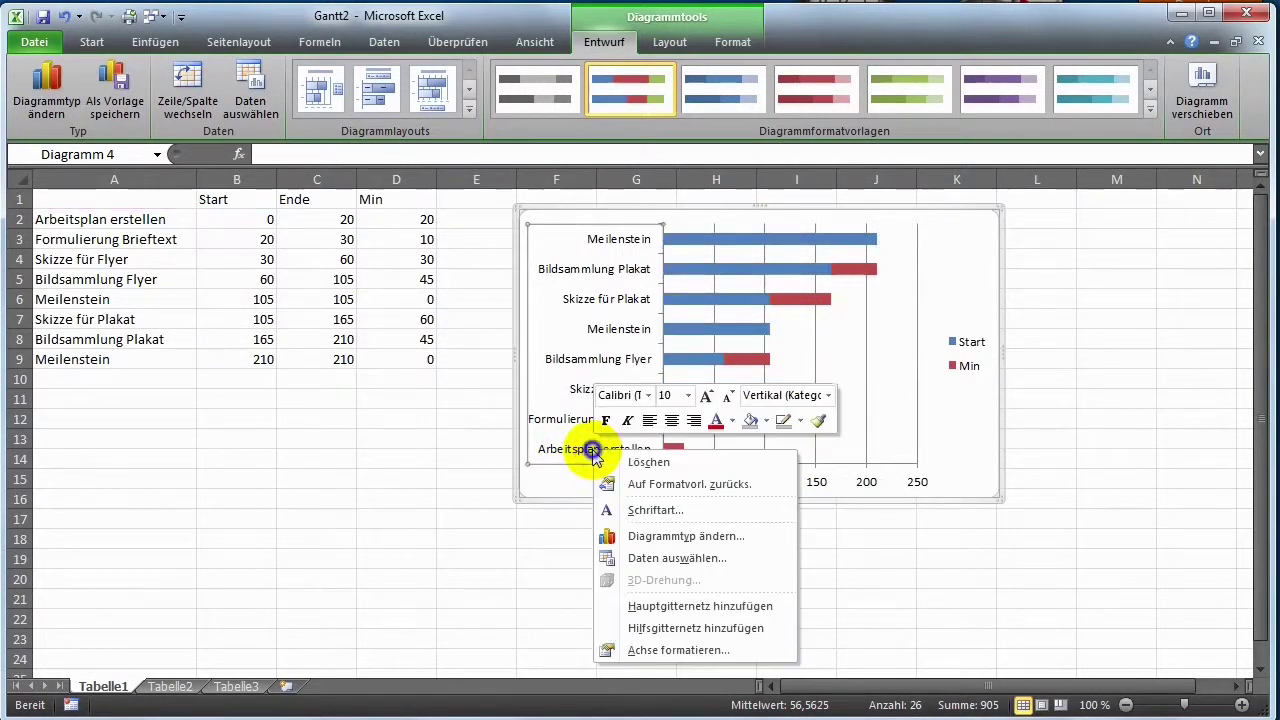
pyautogui.click(658, 651)
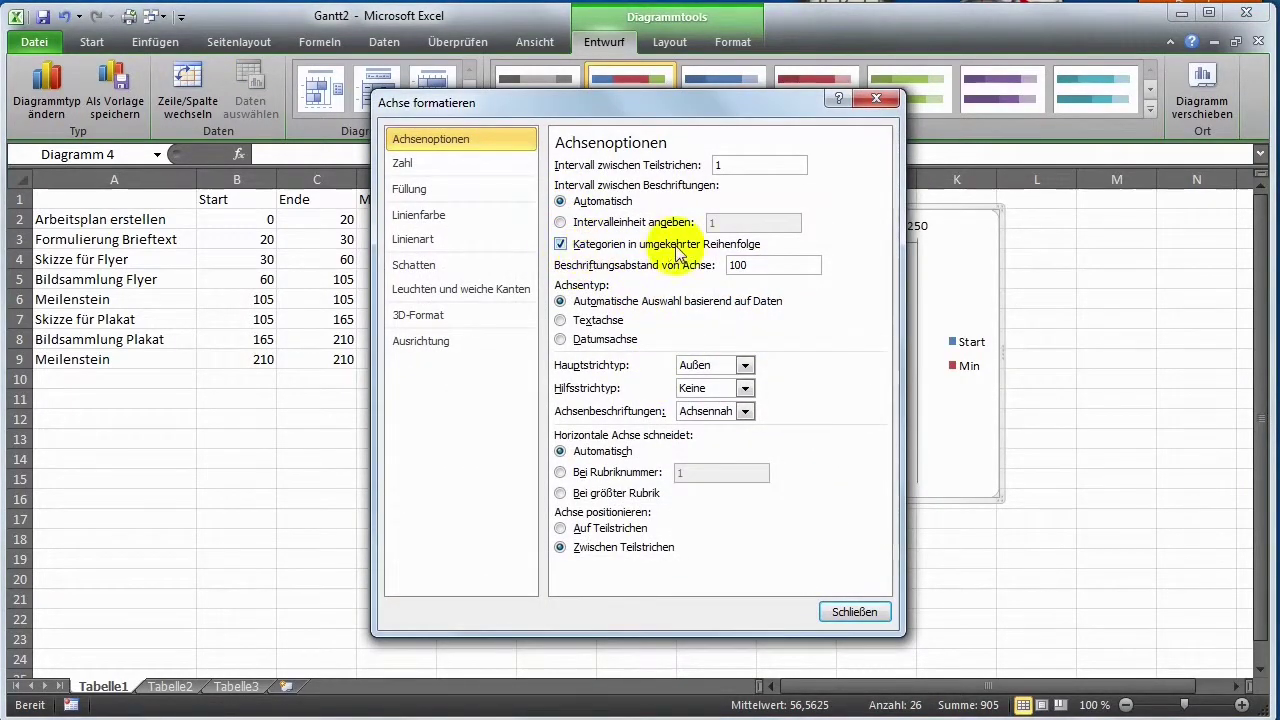
pyautogui.click(851, 612)
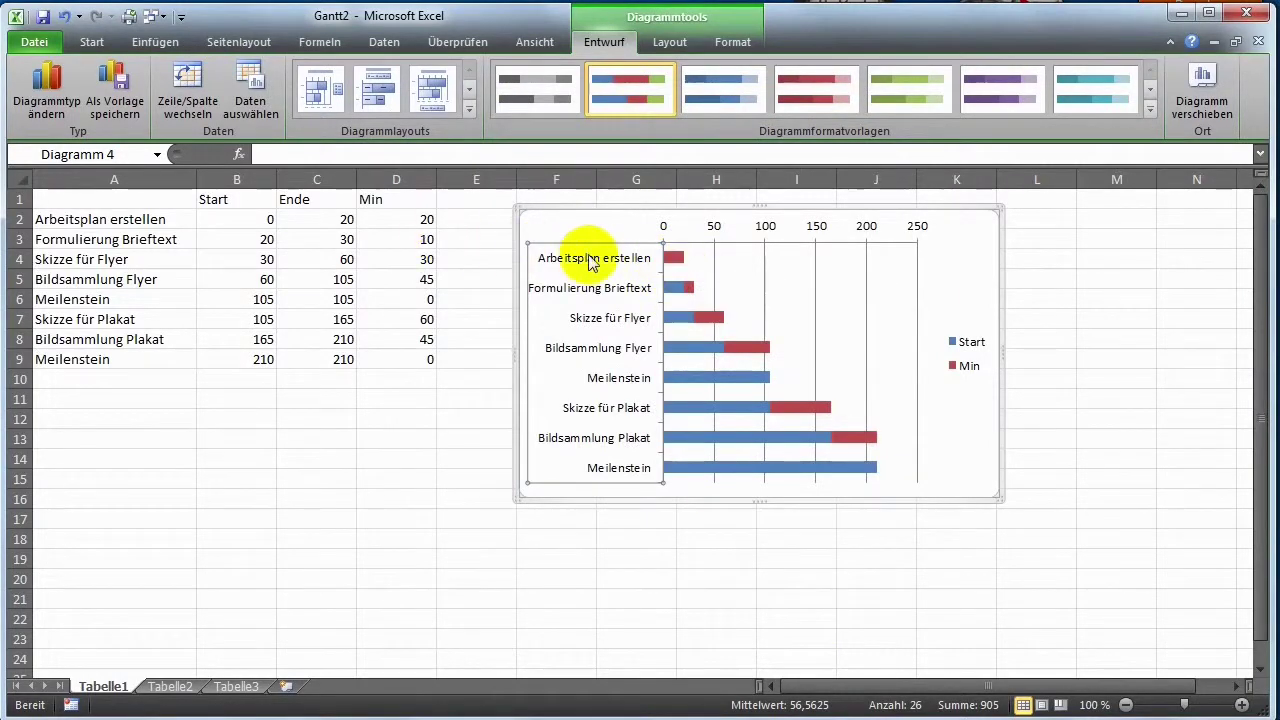
# Step: Give the Start series no fill and no outline so only the Min bars show
pyautogui.click(670, 320)
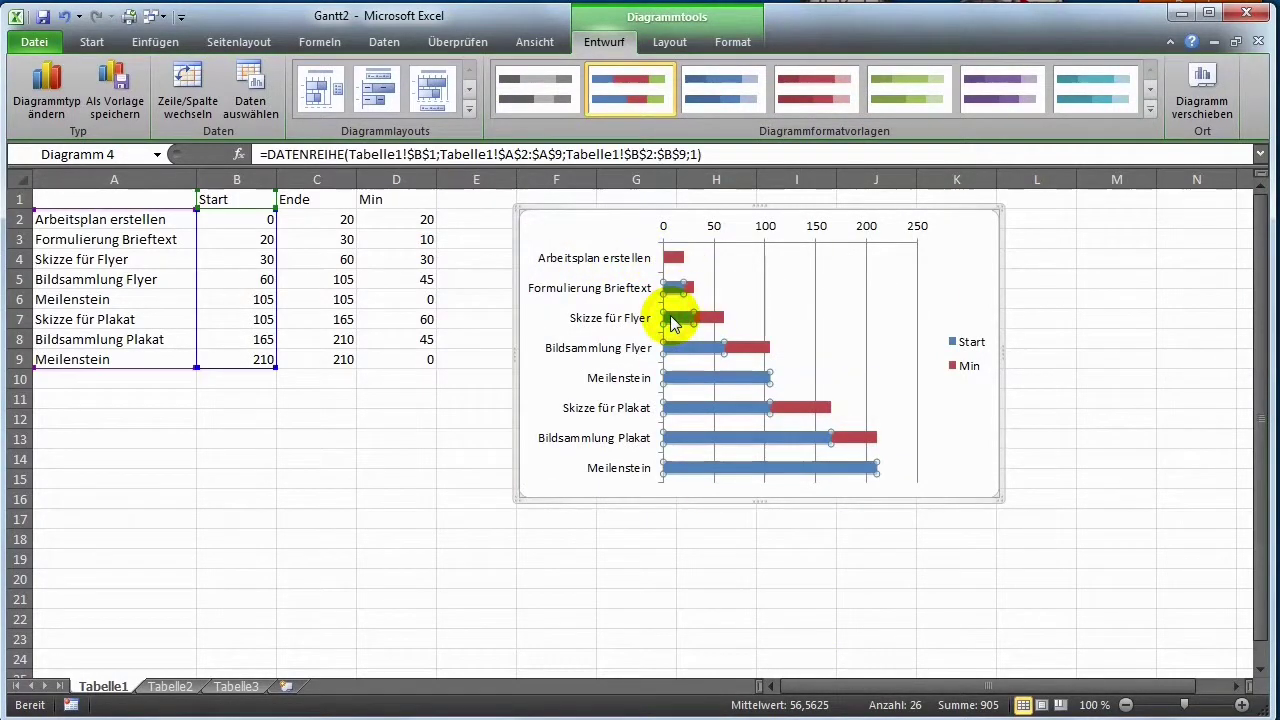
pyautogui.rightClick(672, 320)
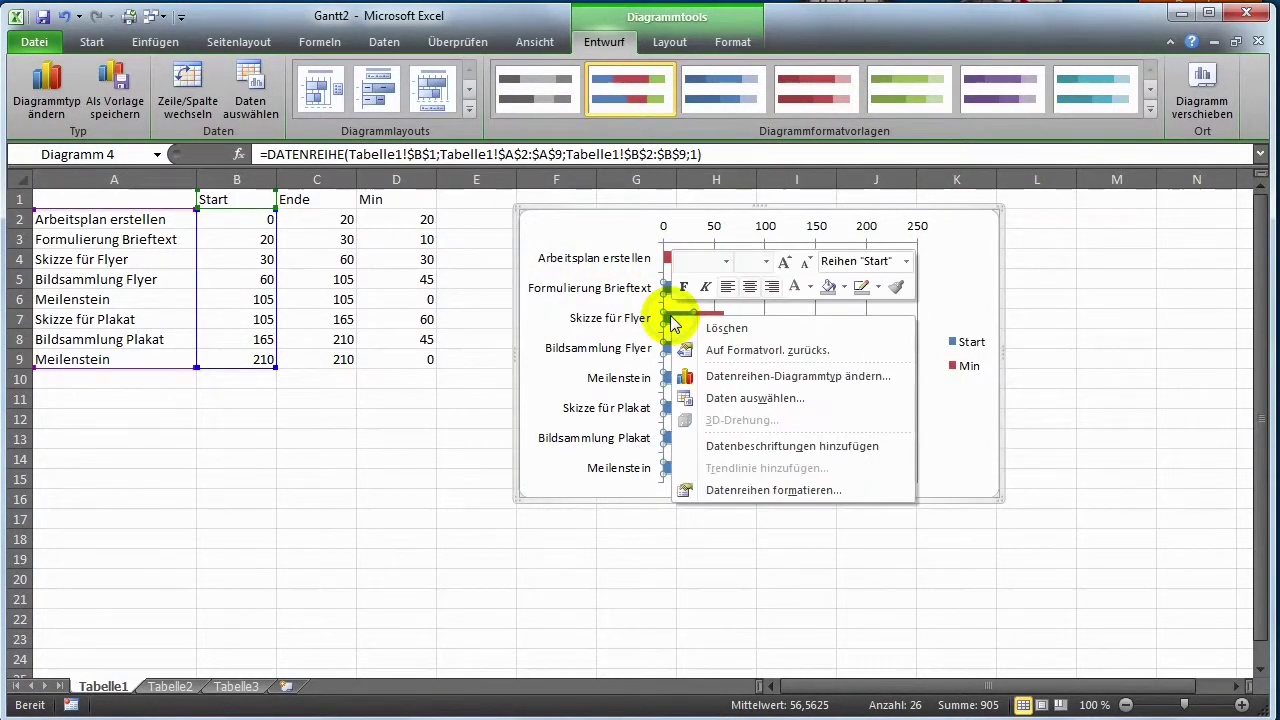
pyautogui.click(843, 287)
pyautogui.click(850, 478)
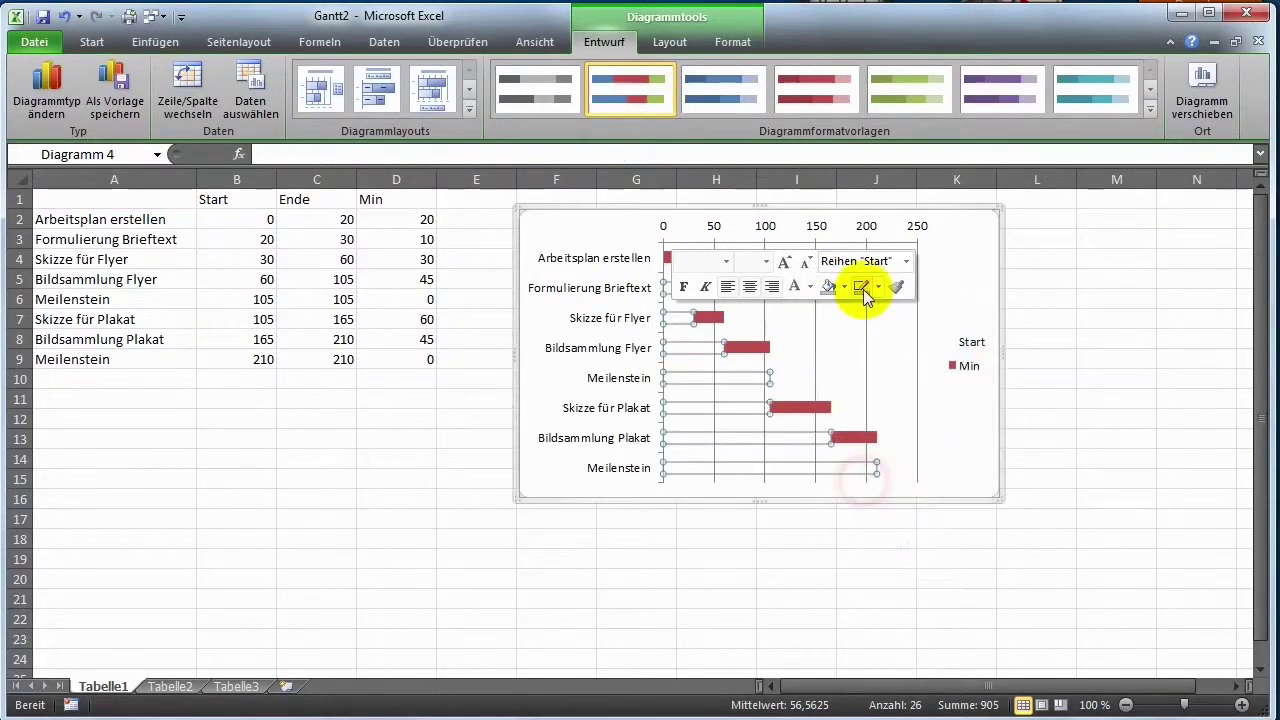
pyautogui.click(876, 287)
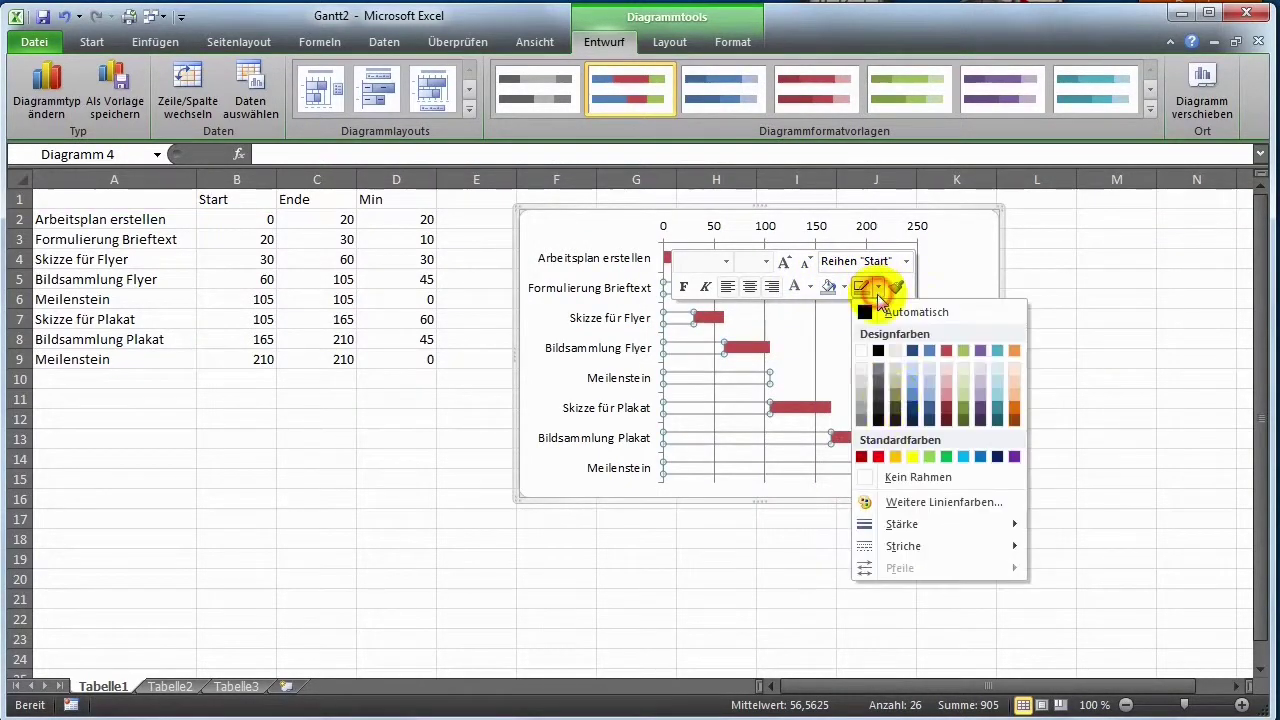
pyautogui.click(889, 474)
pyautogui.click(893, 518)
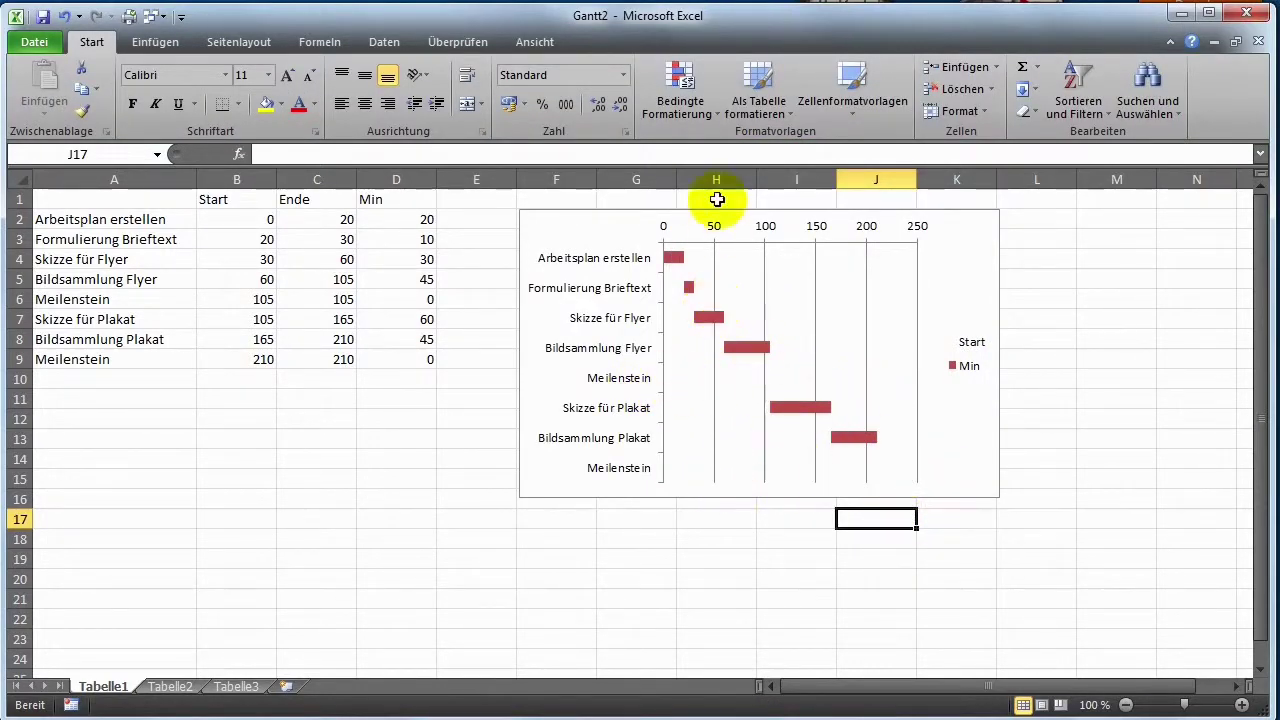
# Step: Open the chart's data source, pick E1:E9 as the range, then cancel the change
pyautogui.rightClick(959, 237)
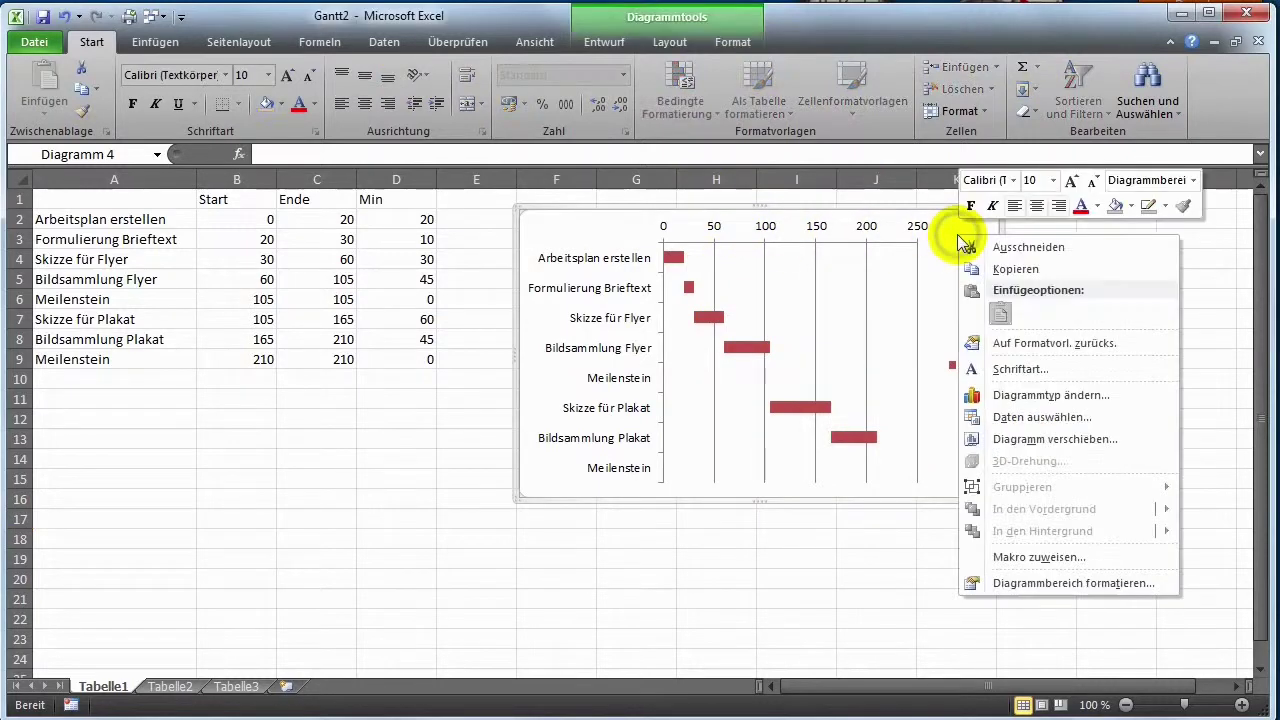
pyautogui.click(1040, 417)
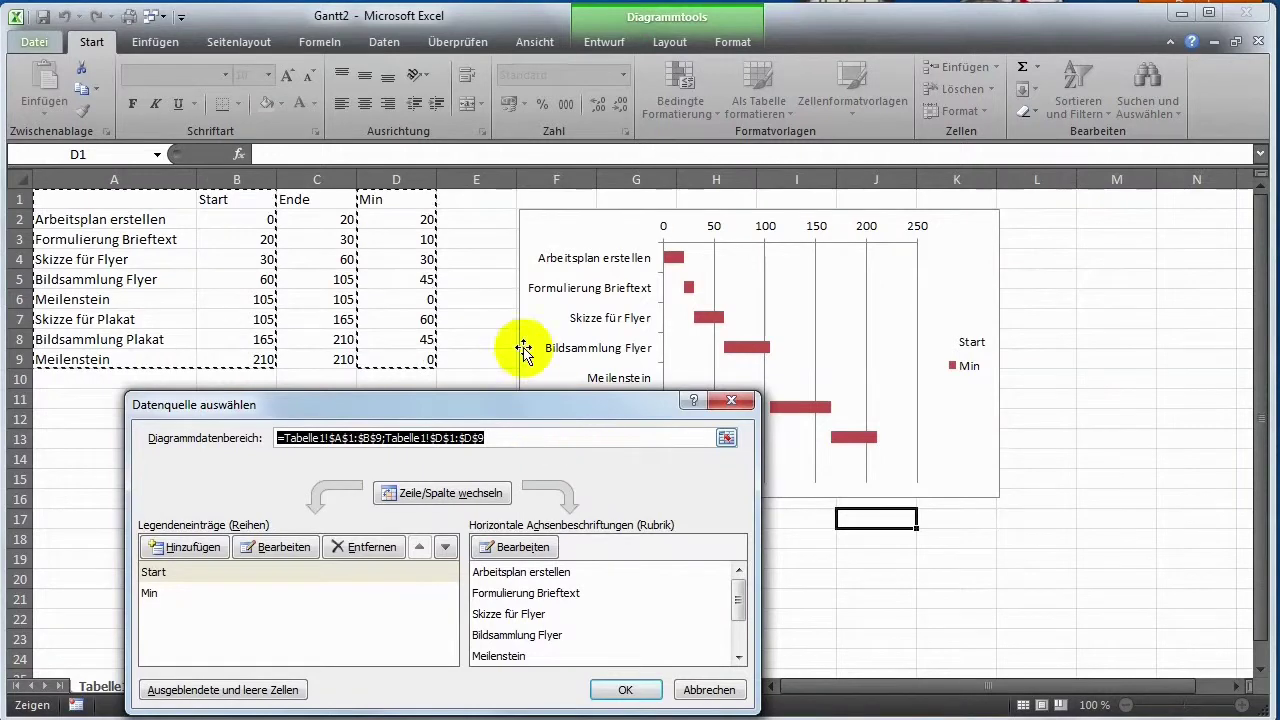
pyautogui.moveTo(474, 199); pyautogui.dragTo(469, 356)
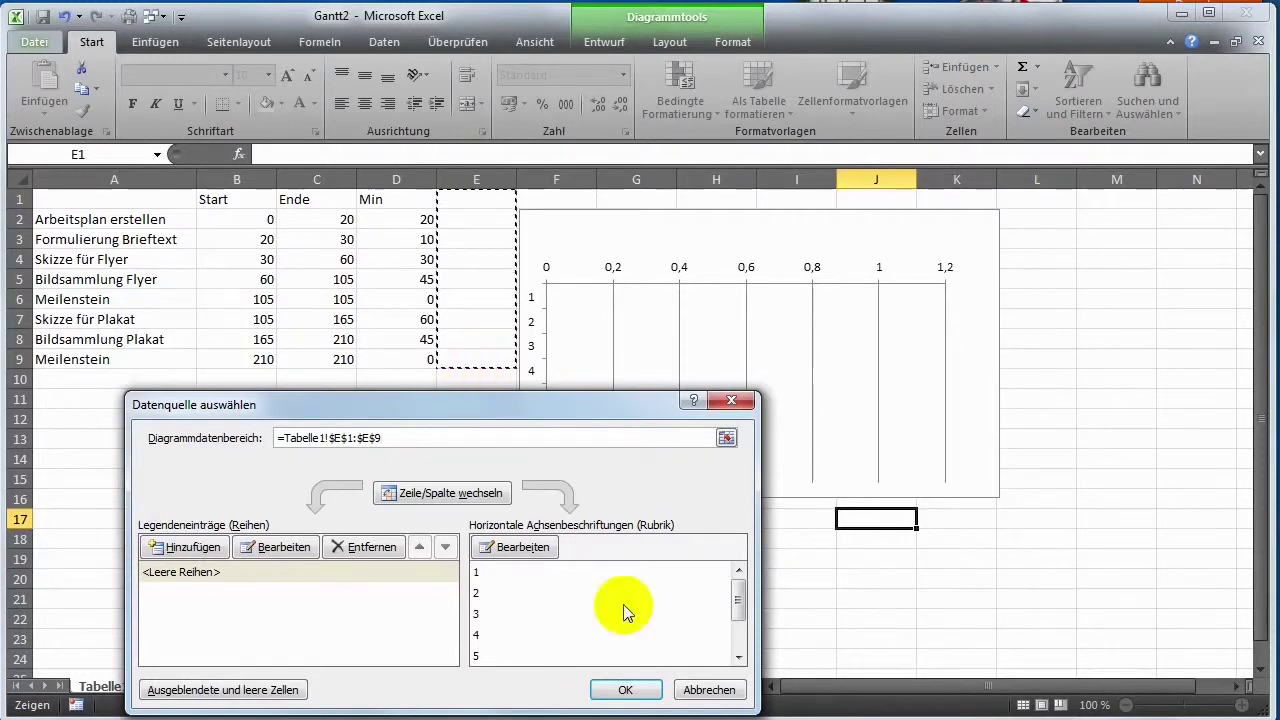
pyautogui.click(704, 692)
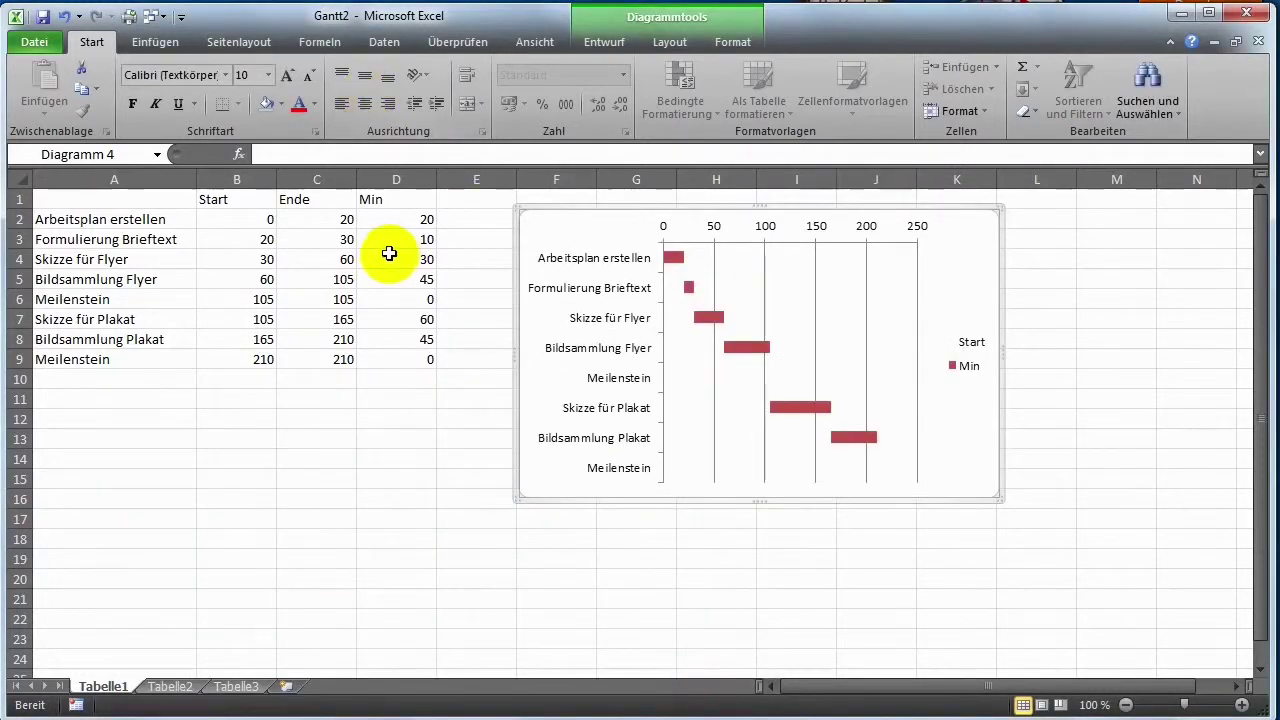
# Step: Add a new data series with values =Tabelle1!$E$2:$E$9 and apply the data source
pyautogui.rightClick(786, 226)
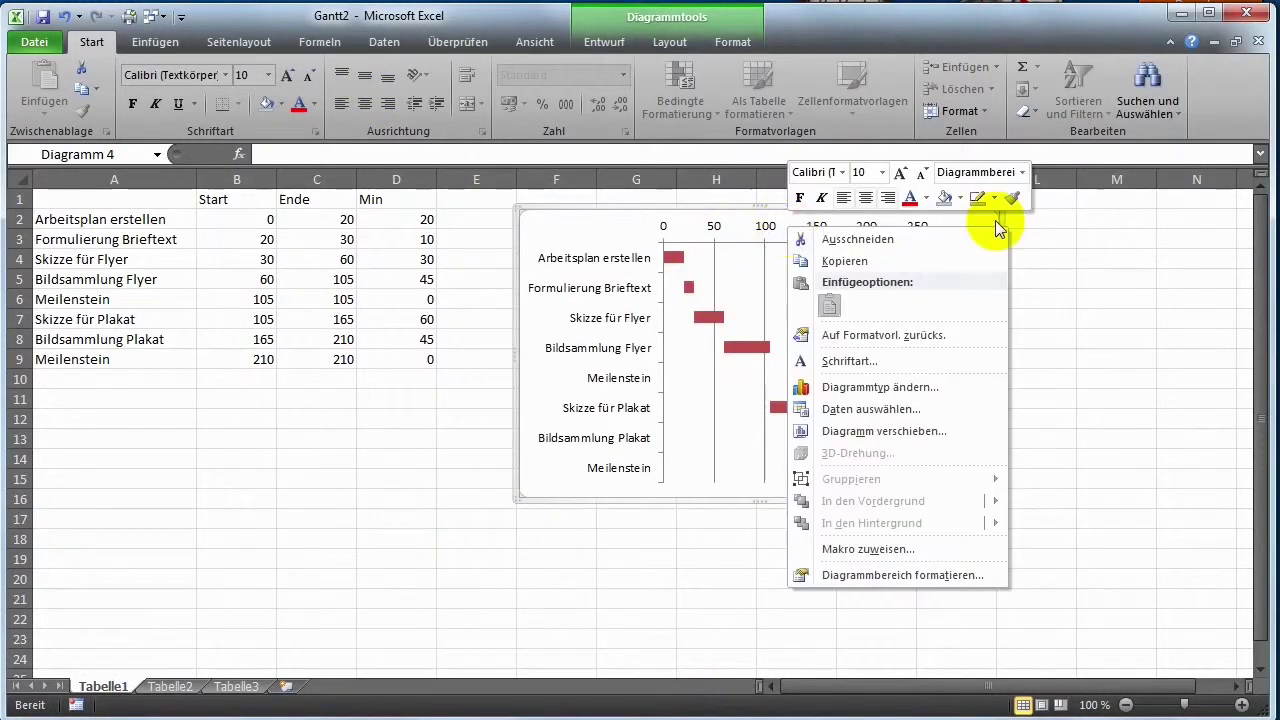
pyautogui.click(848, 412)
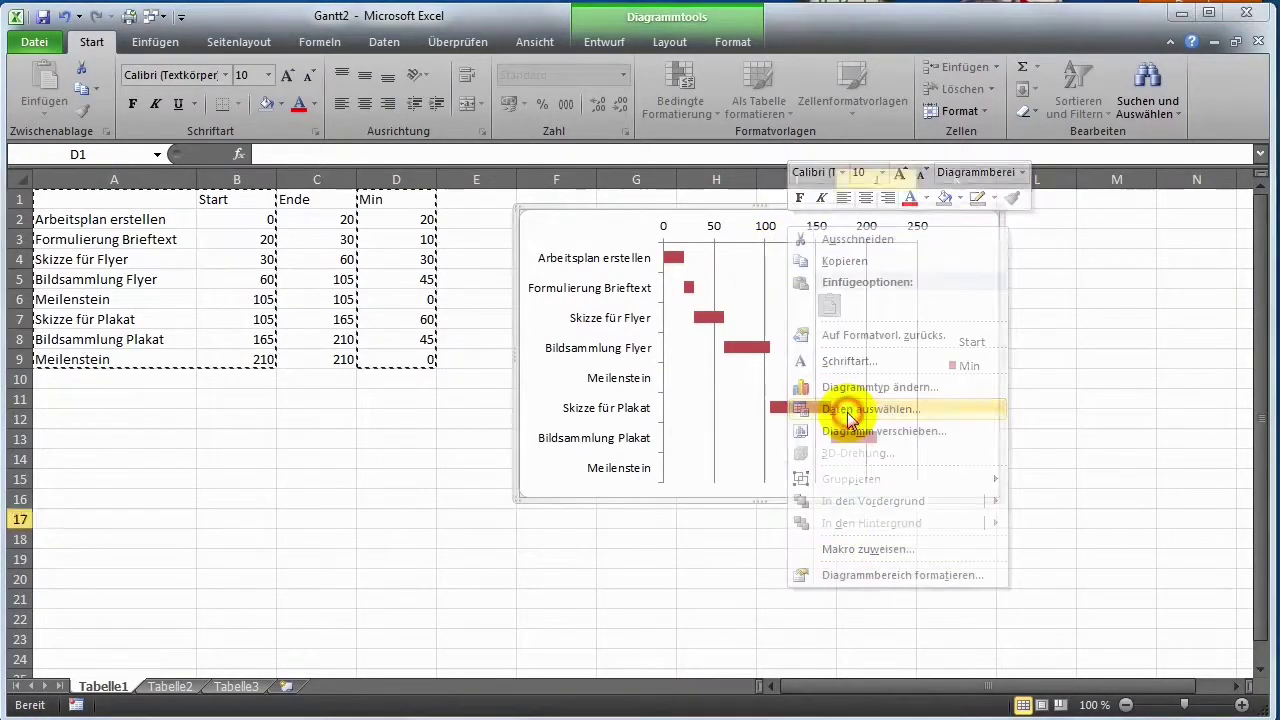
pyautogui.click(226, 556)
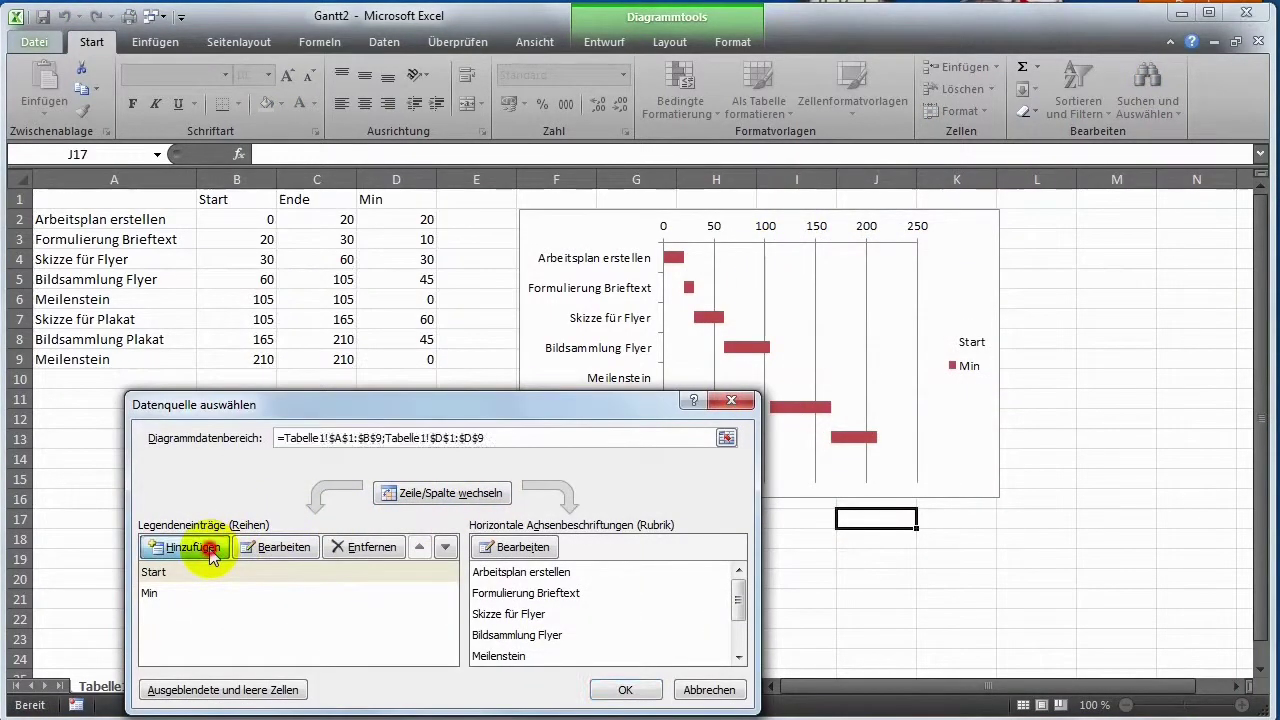
pyautogui.moveTo(330, 580); pyautogui.dragTo(282, 588)
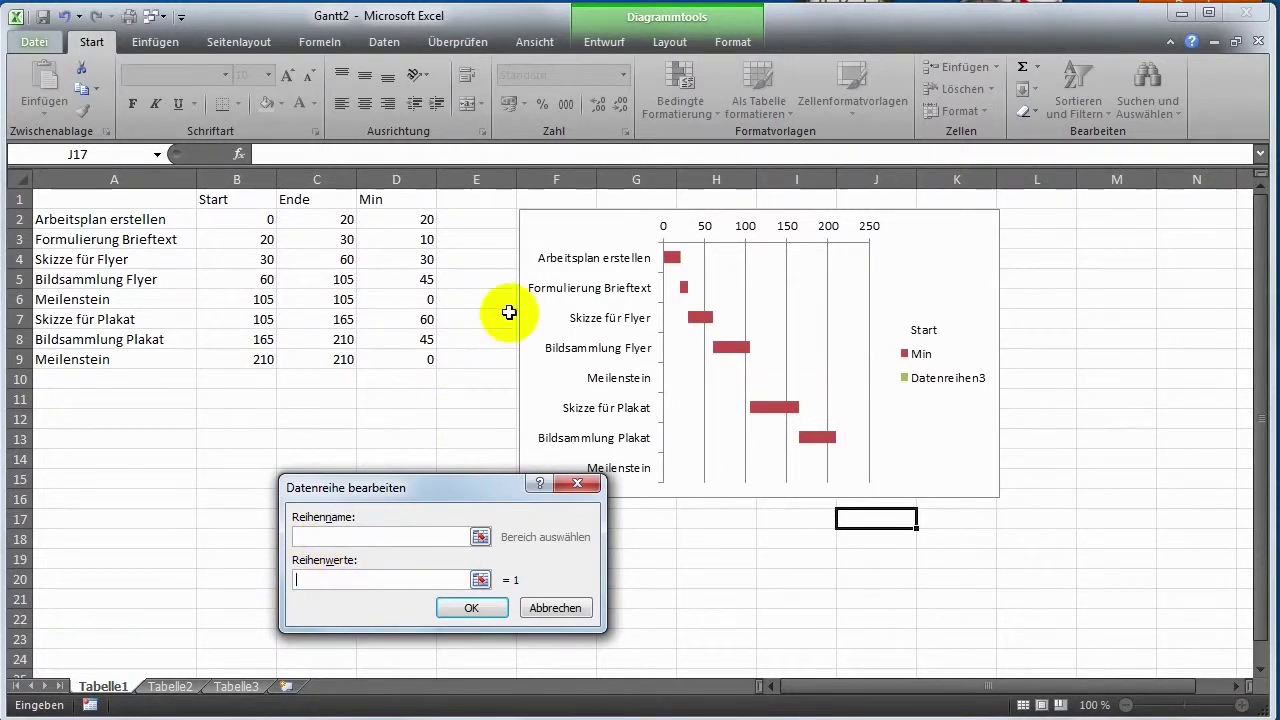
pyautogui.moveTo(460, 219); pyautogui.dragTo(458, 353)
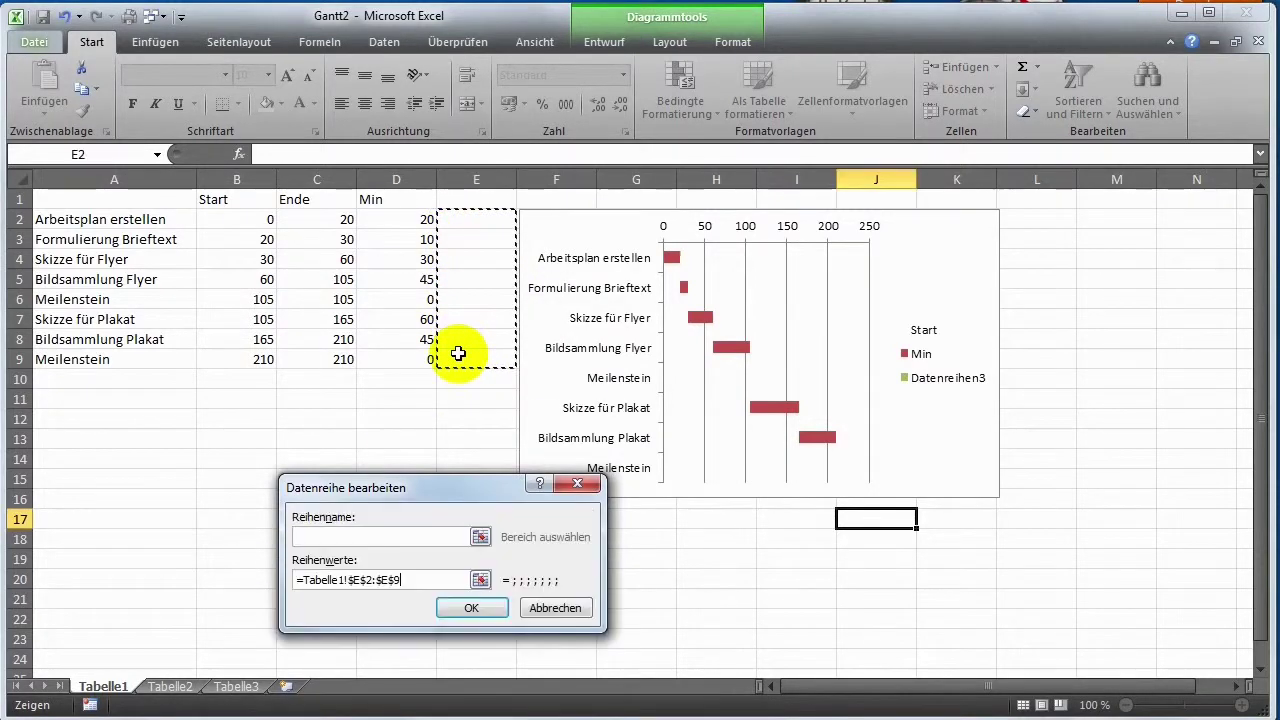
pyautogui.click(500, 605)
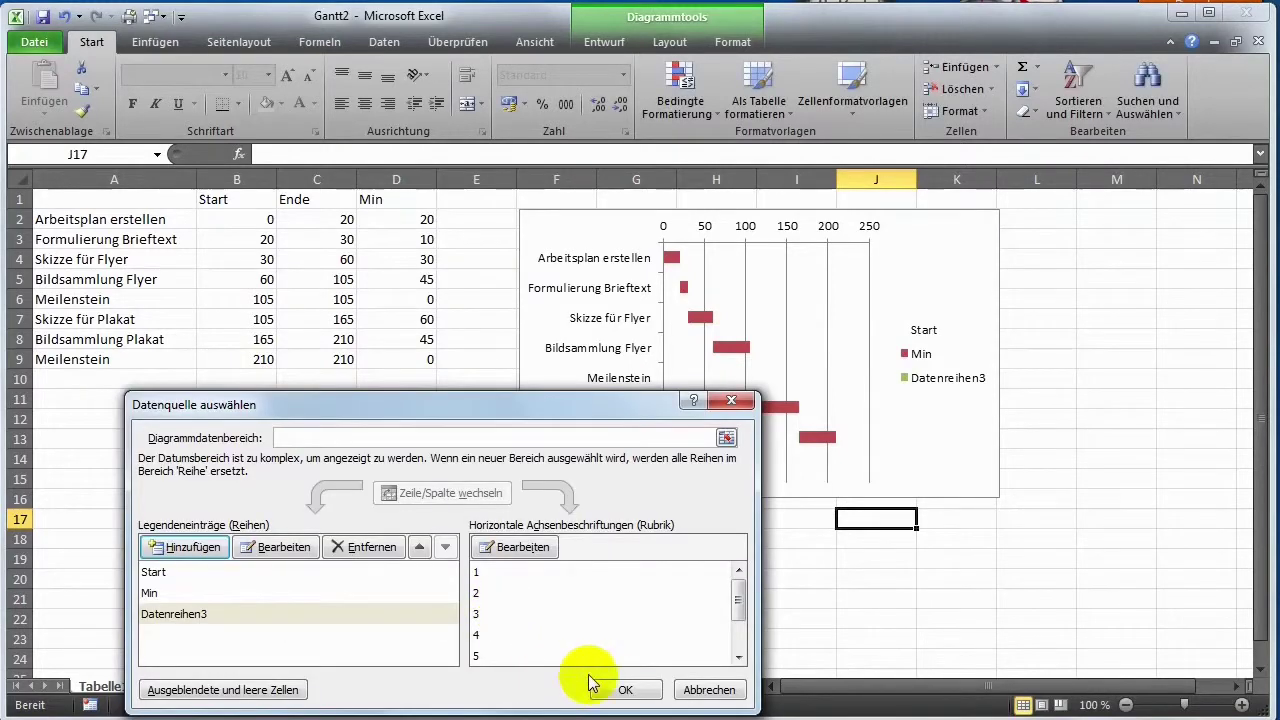
pyautogui.click(617, 689)
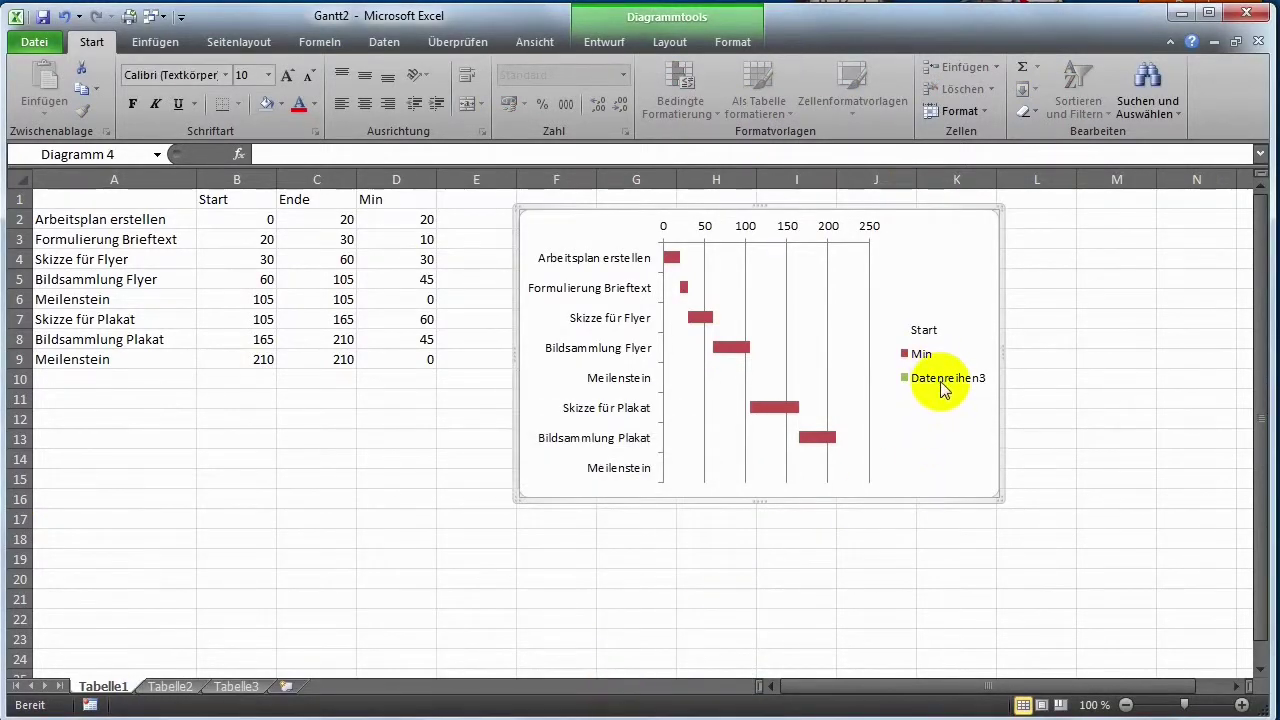
# Step: Enter 10 in cells E6 and E9 for the two milestone rows
pyautogui.click(463, 299)
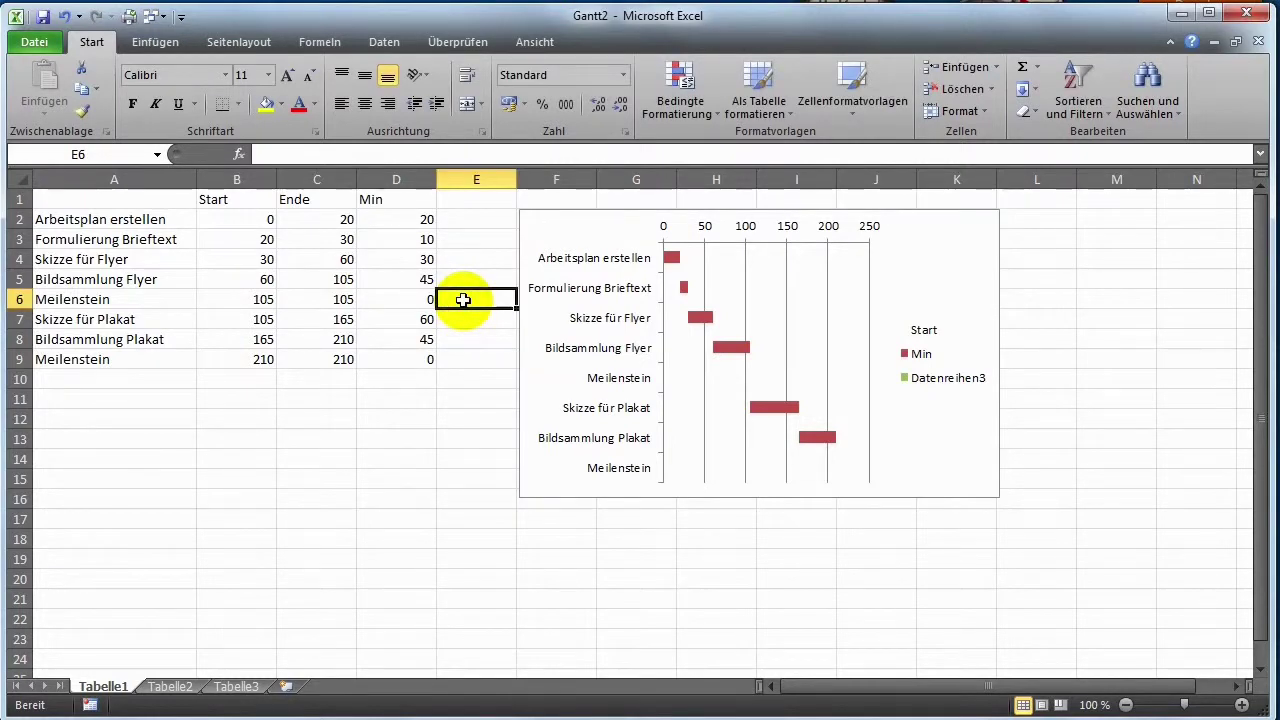
pyautogui.write('10')
pyautogui.click(471, 359)
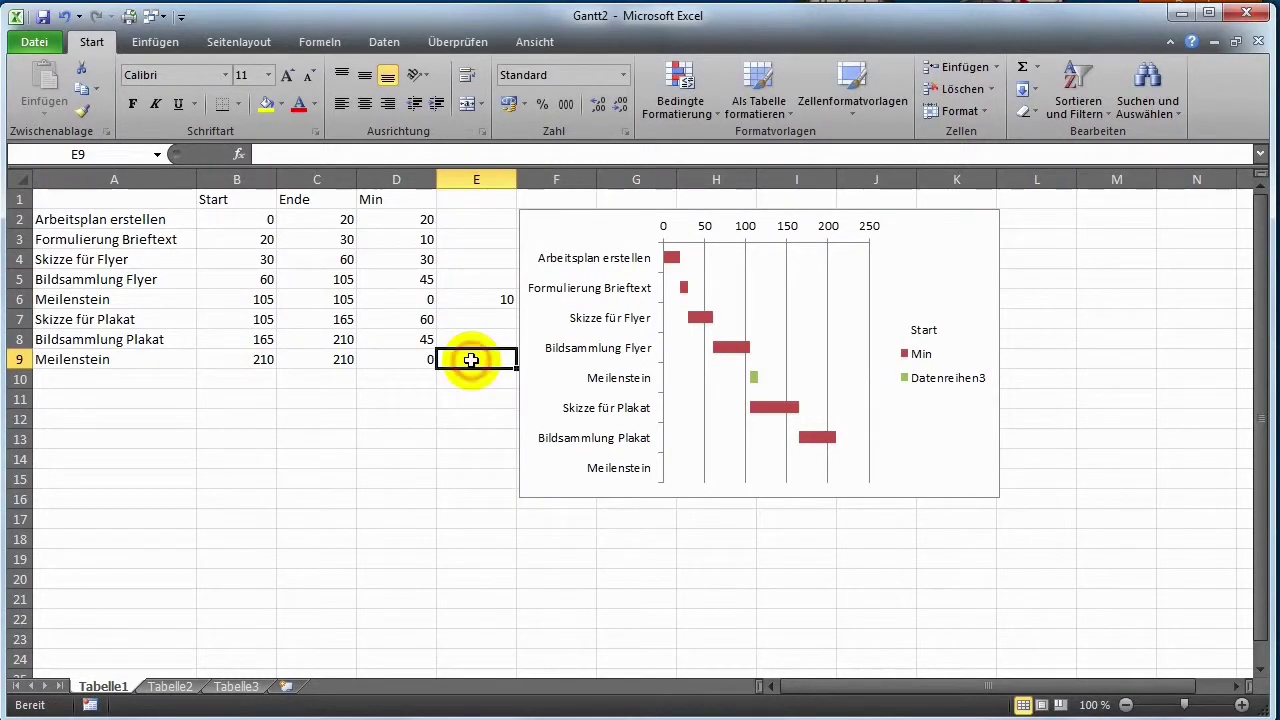
pyautogui.write('10')
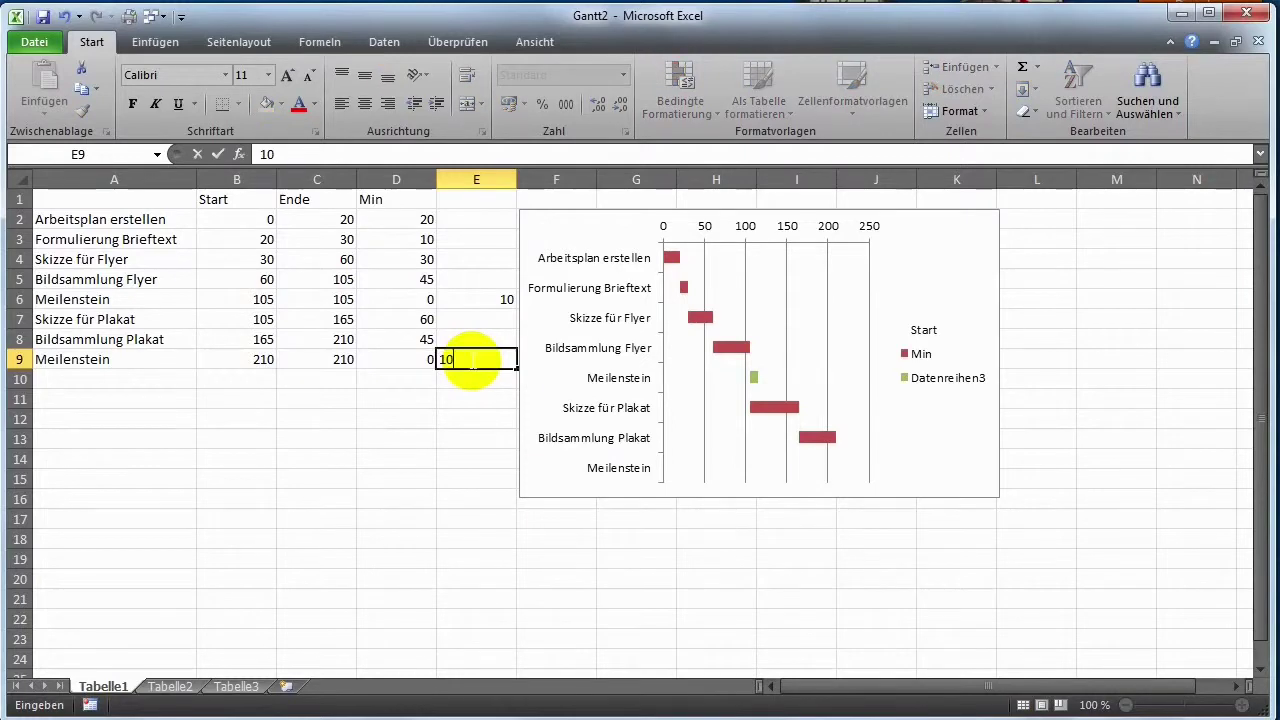
pyautogui.press('Return')
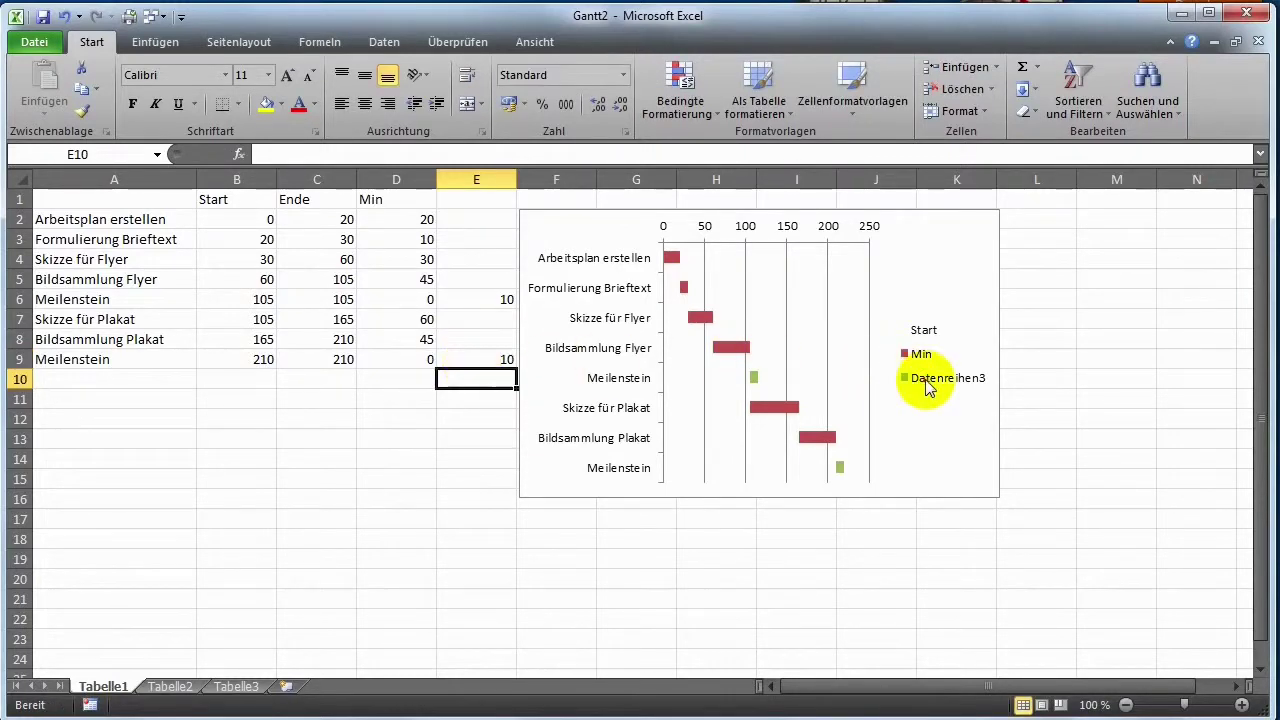
# Step: Delete the chart legend
pyautogui.click(921, 385)
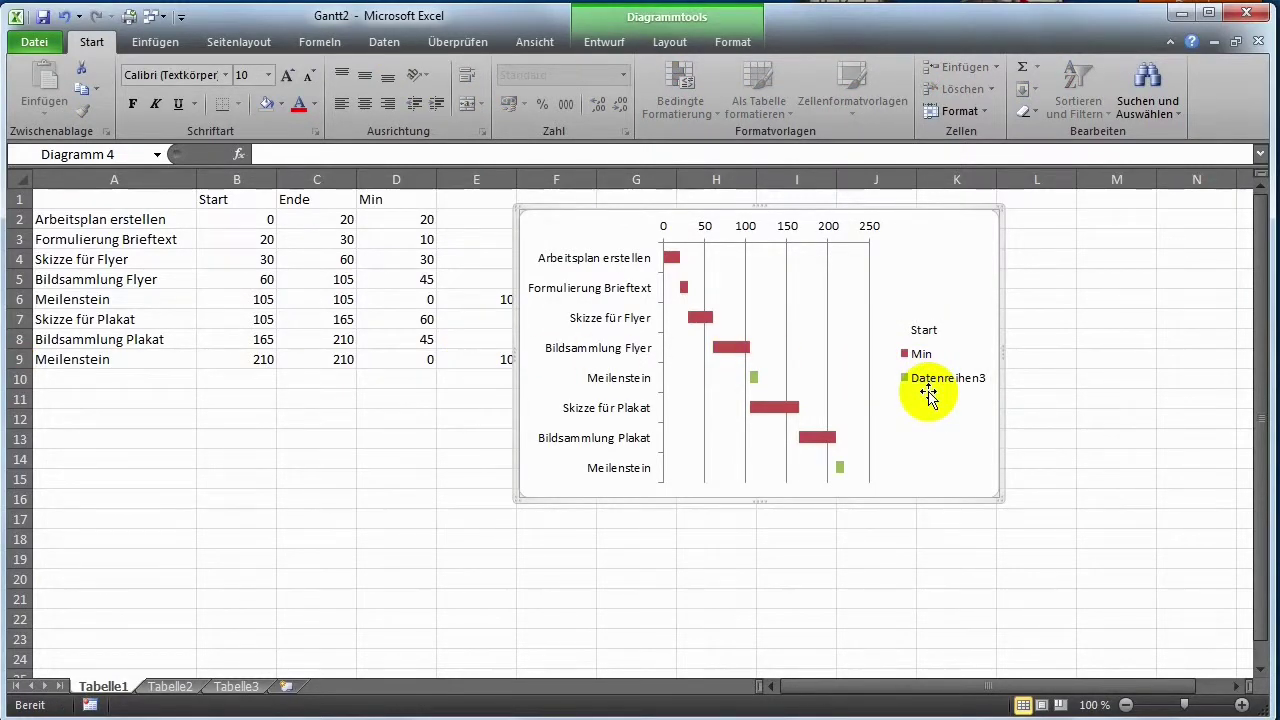
pyautogui.click(927, 390)
pyautogui.press('Delete')
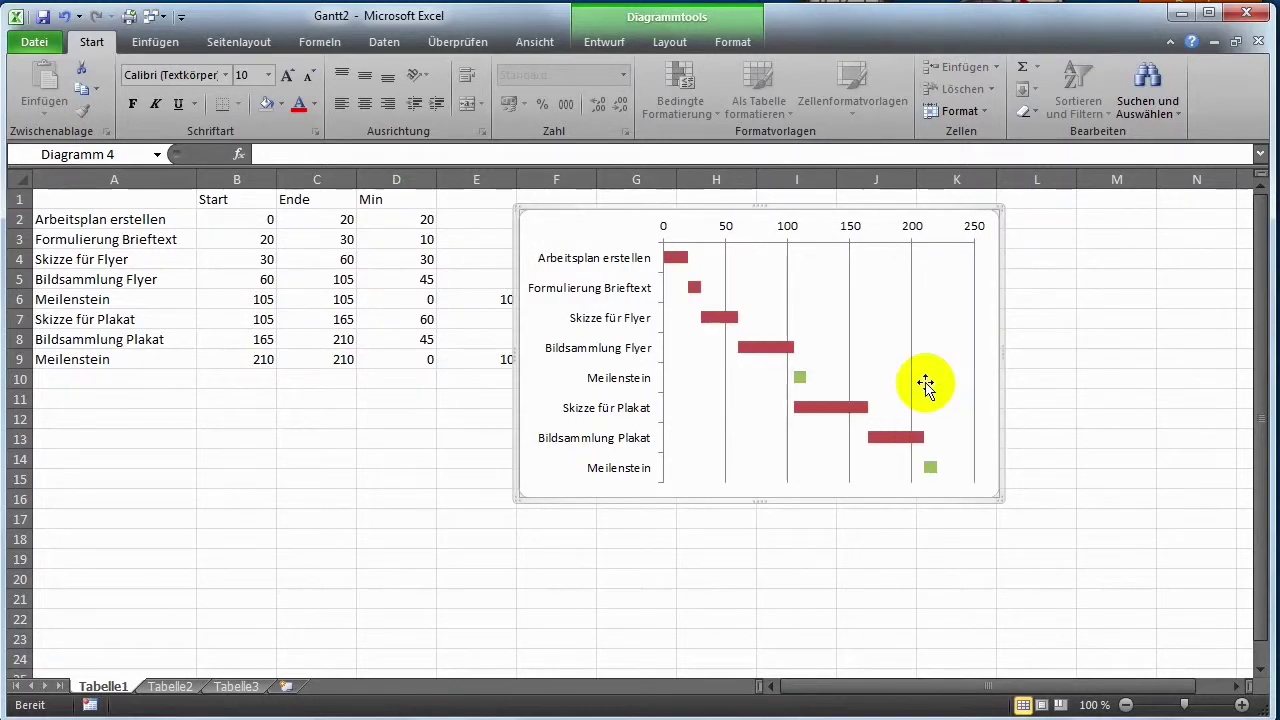
# Step: Fill the milestone series with the black diamond PNG picture via Bild- oder Texturfüllung
pyautogui.rightClick(803, 378)
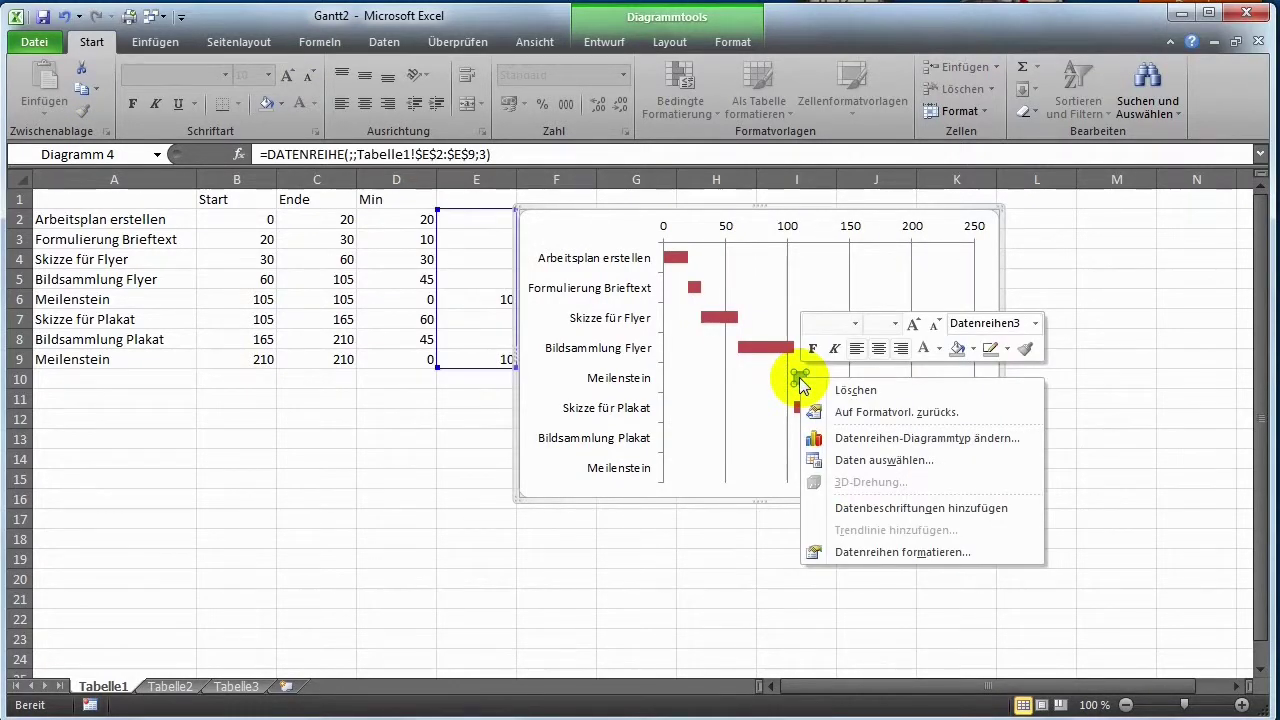
pyautogui.click(879, 553)
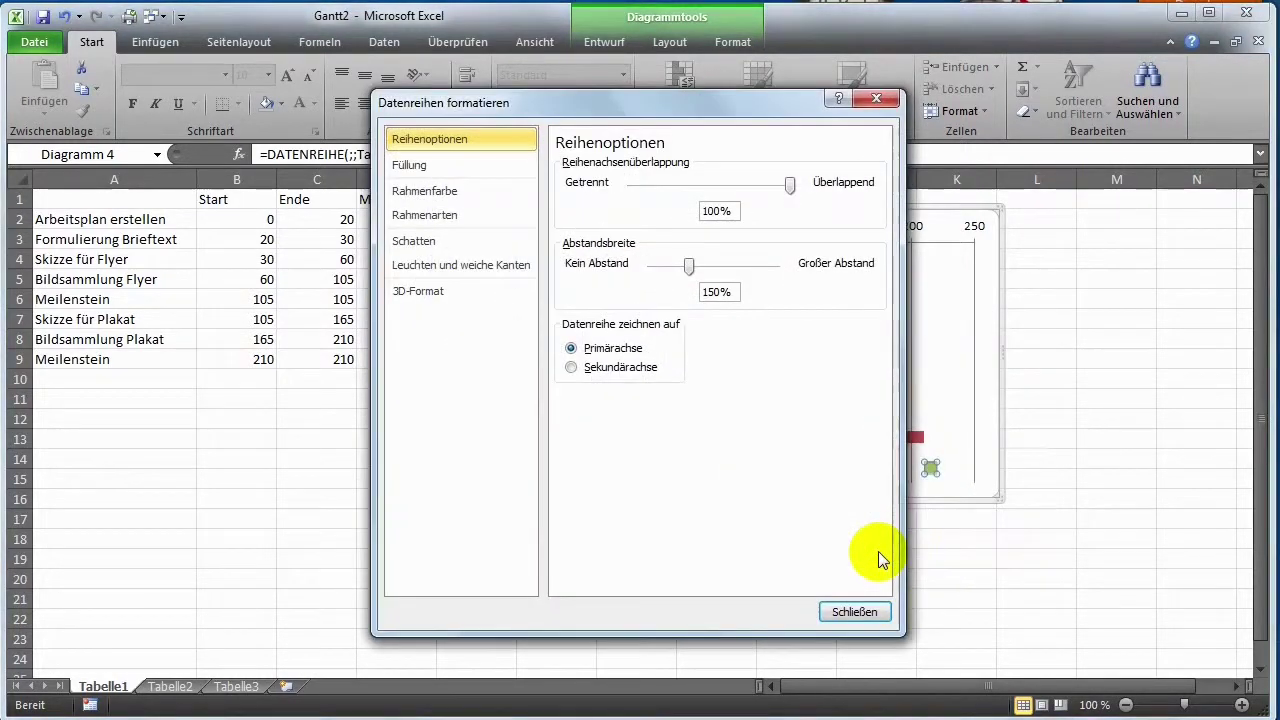
pyautogui.click(428, 171)
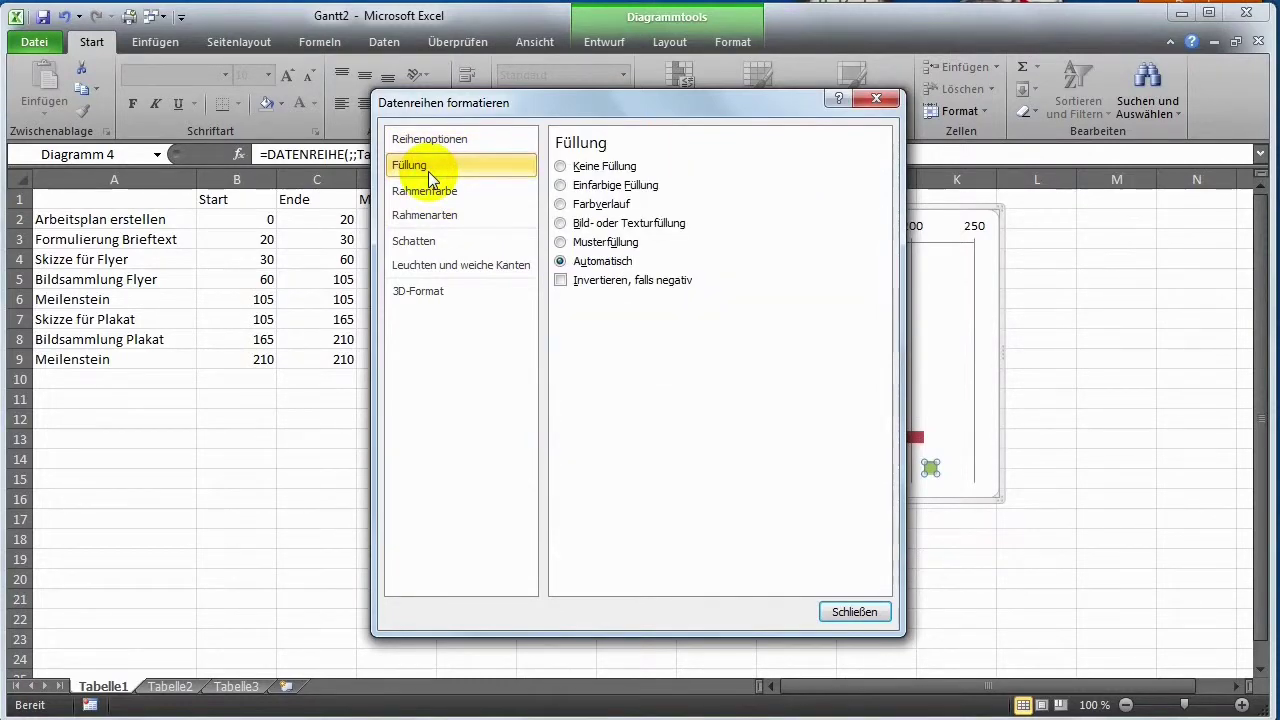
pyautogui.click(560, 224)
pyautogui.click(604, 348)
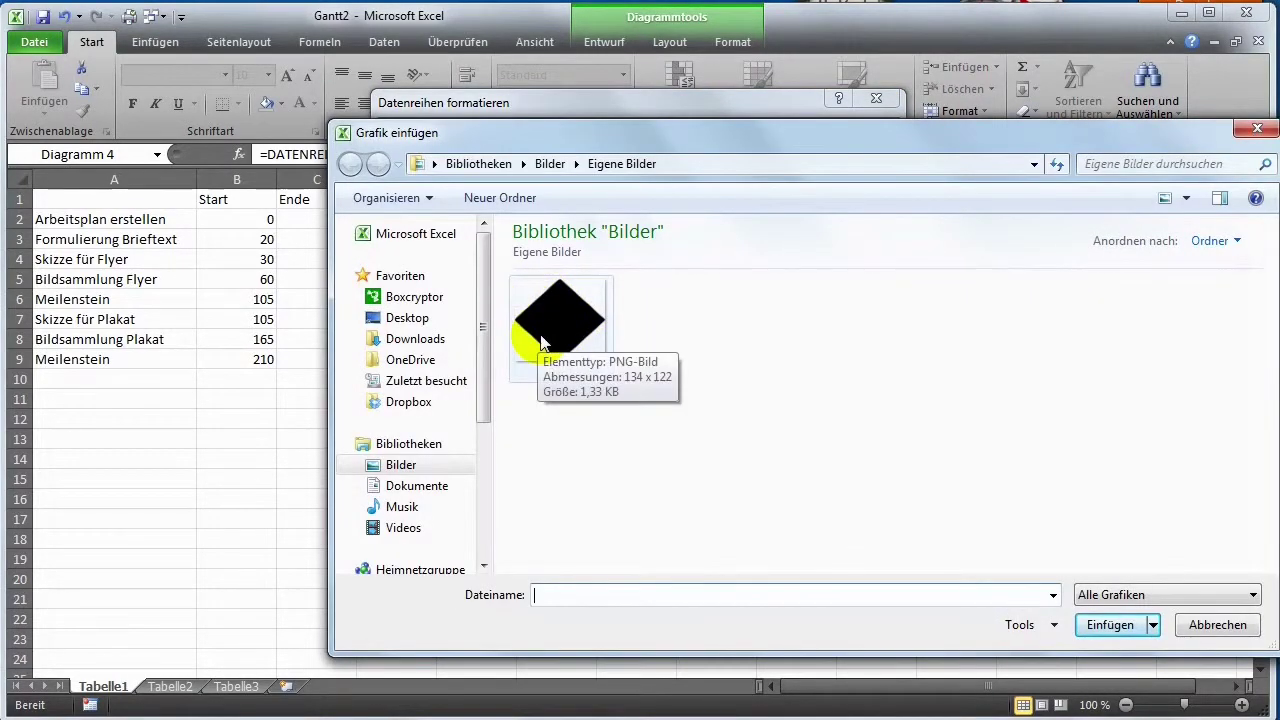
pyautogui.click(540, 330)
pyautogui.click(1112, 624)
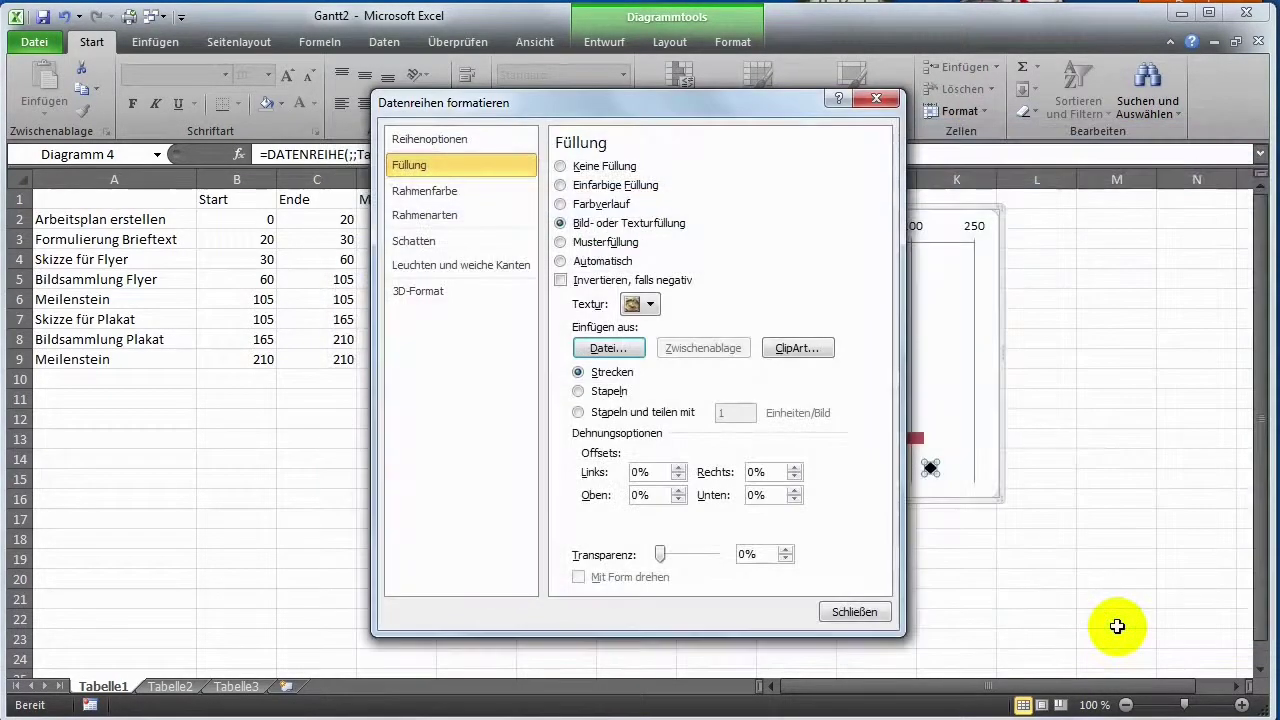
pyautogui.click(855, 611)
pyautogui.click(1000, 538)
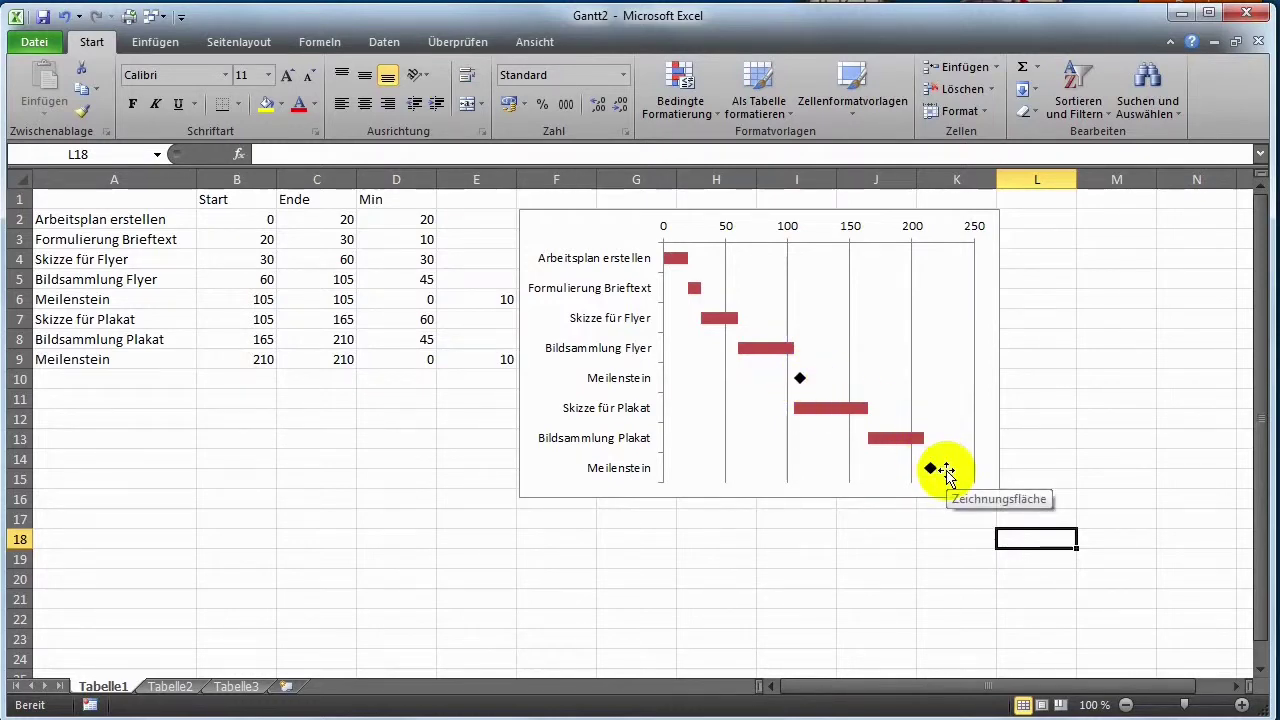
pyautogui.click(478, 300)
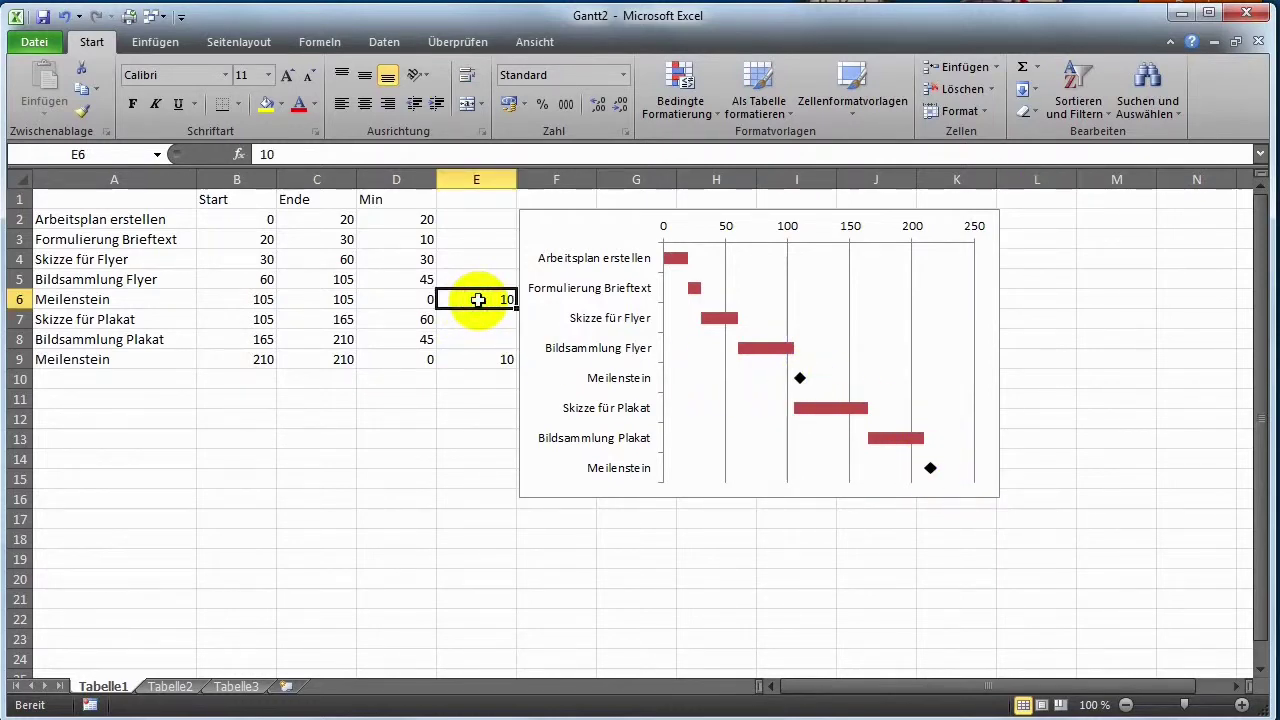
pyautogui.write('1')
pyautogui.press('Return')
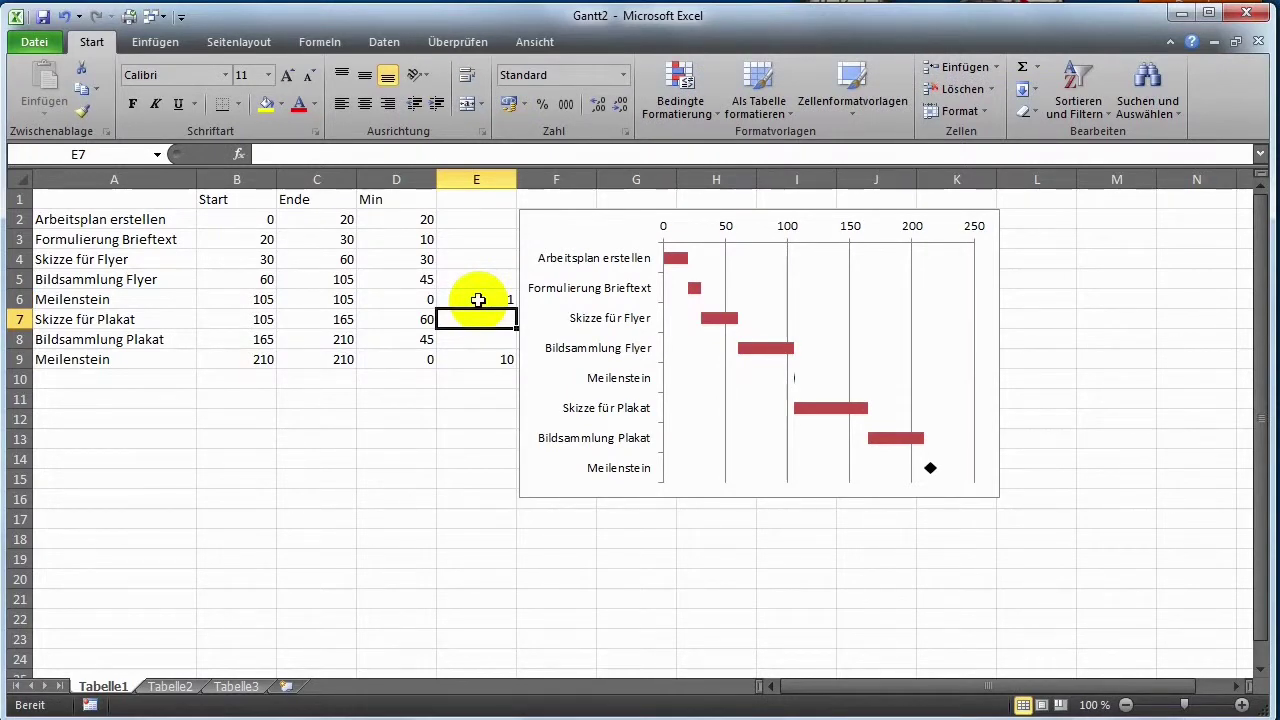
pyautogui.click(478, 300)
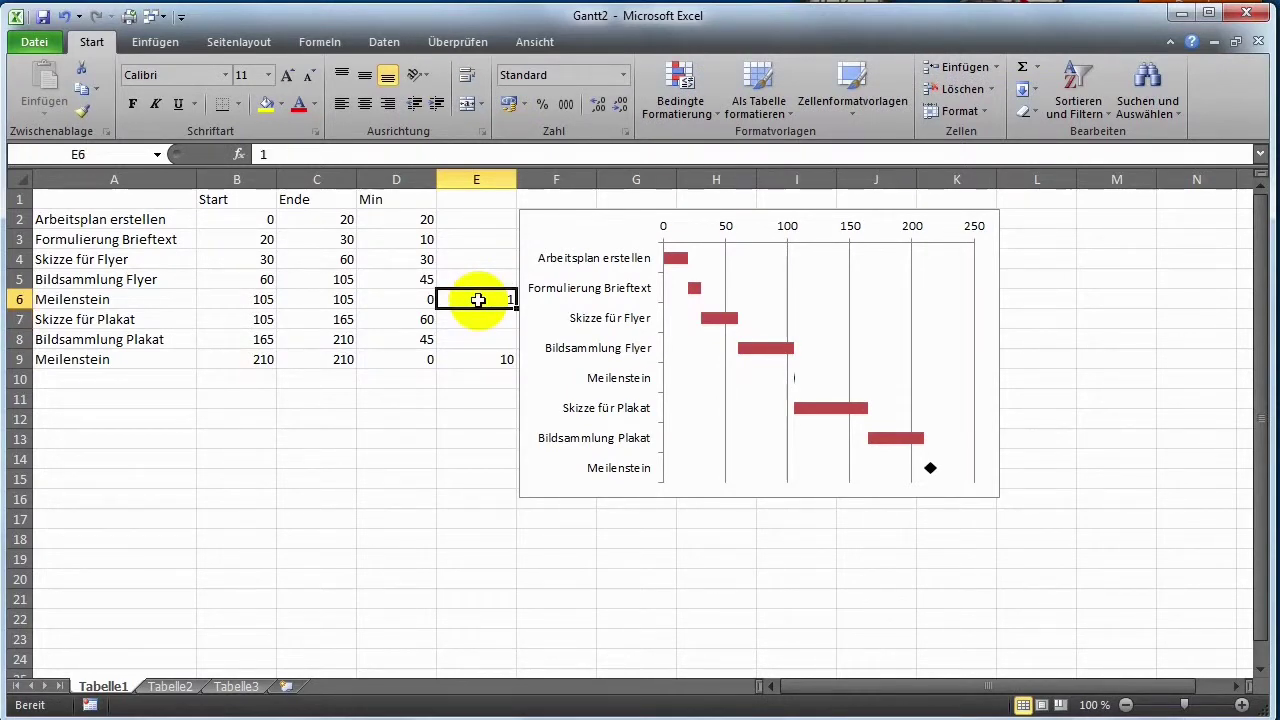
pyautogui.write('100')
pyautogui.press('Return')
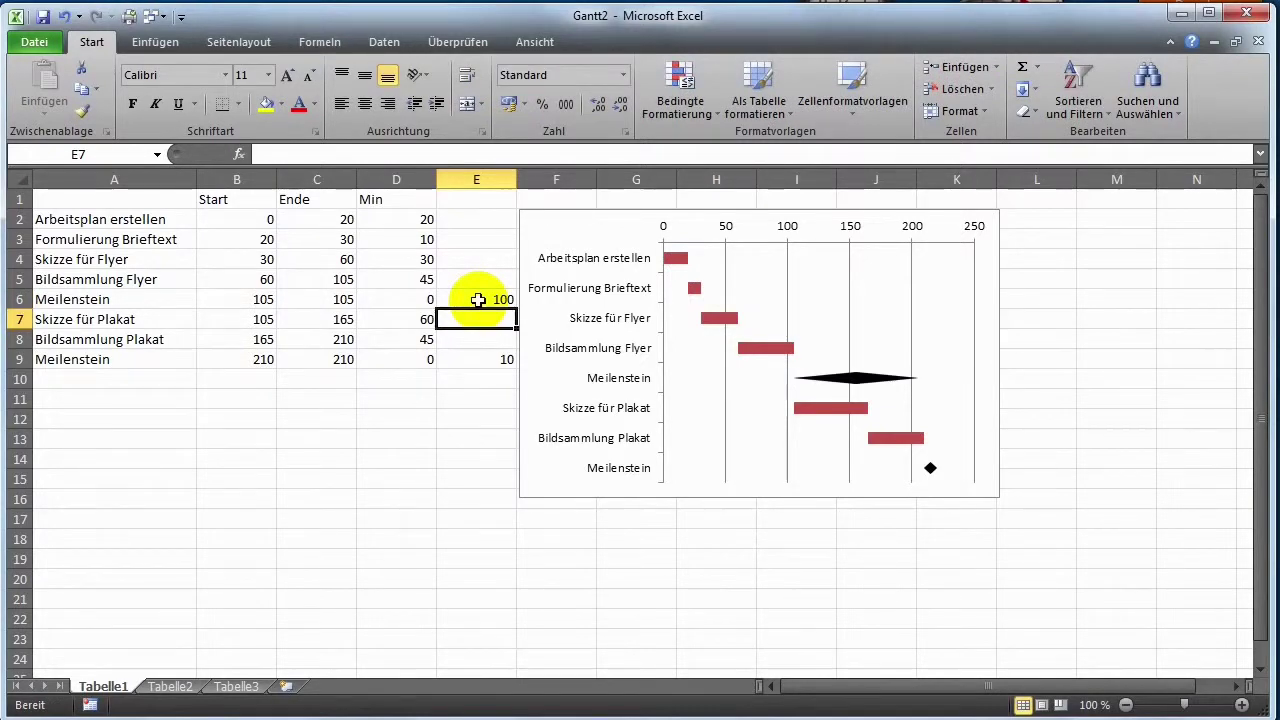
pyautogui.click(501, 300)
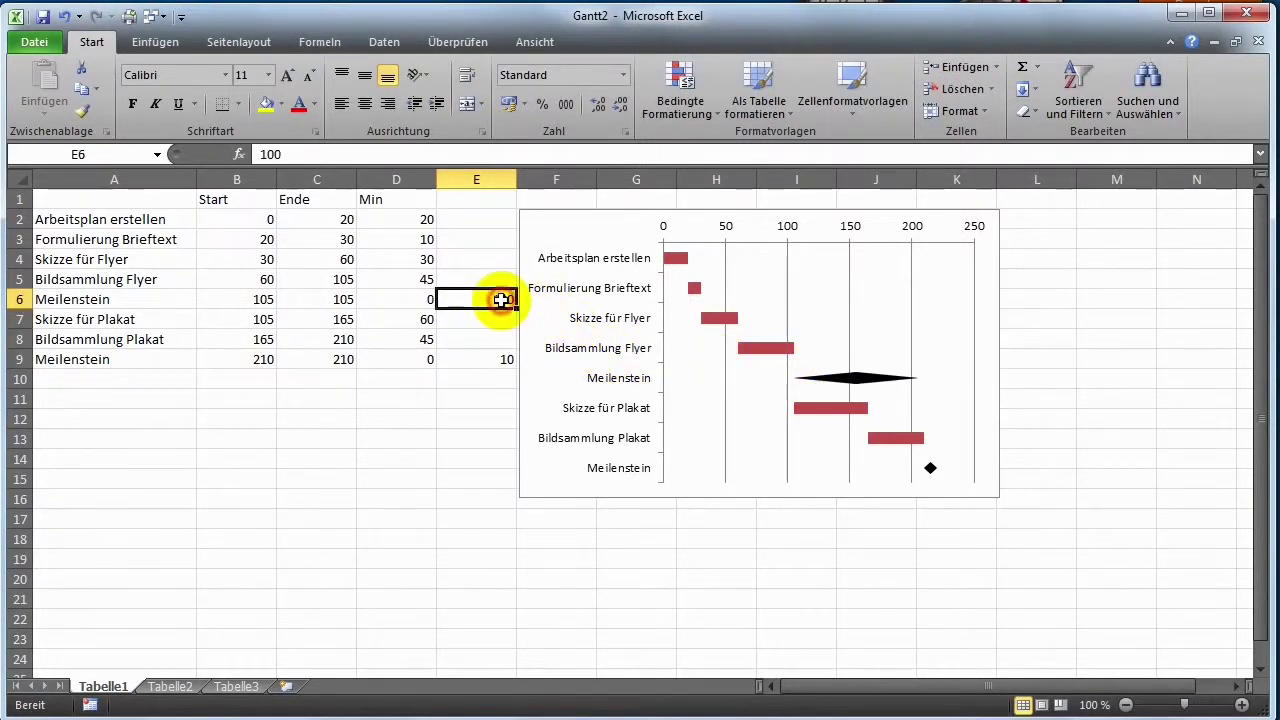
pyautogui.write('10')
pyautogui.press('Return')
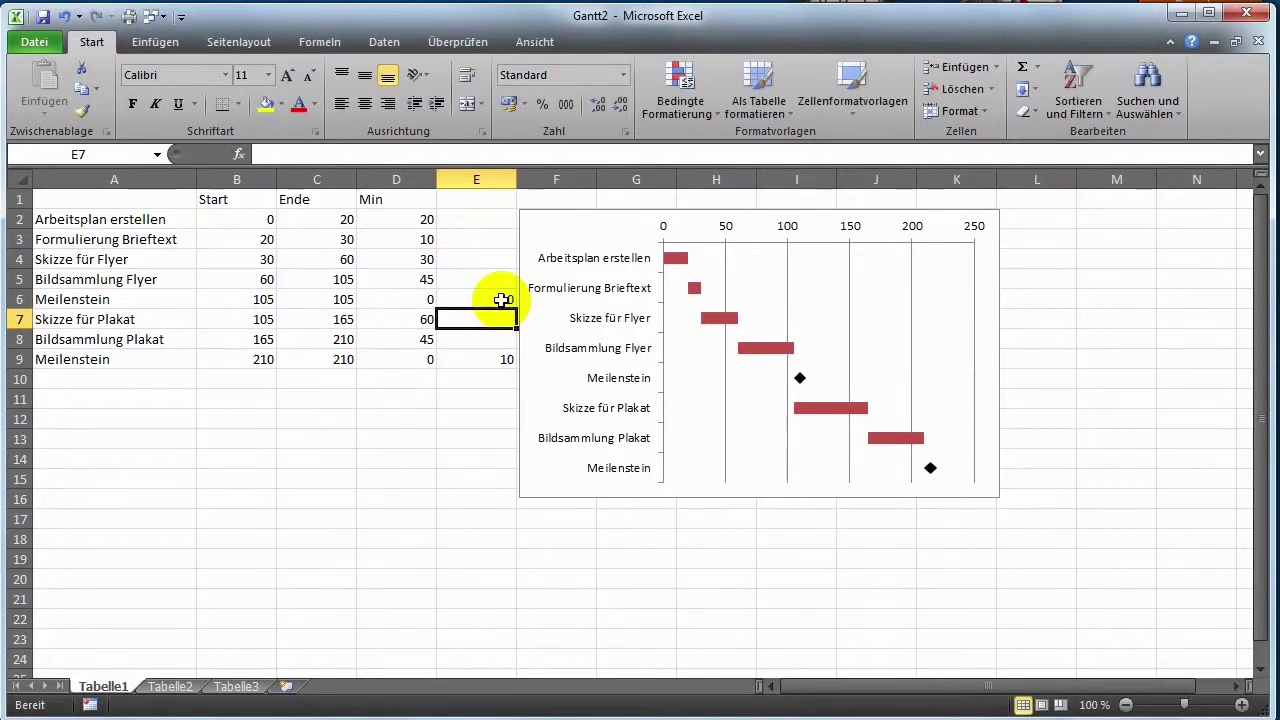